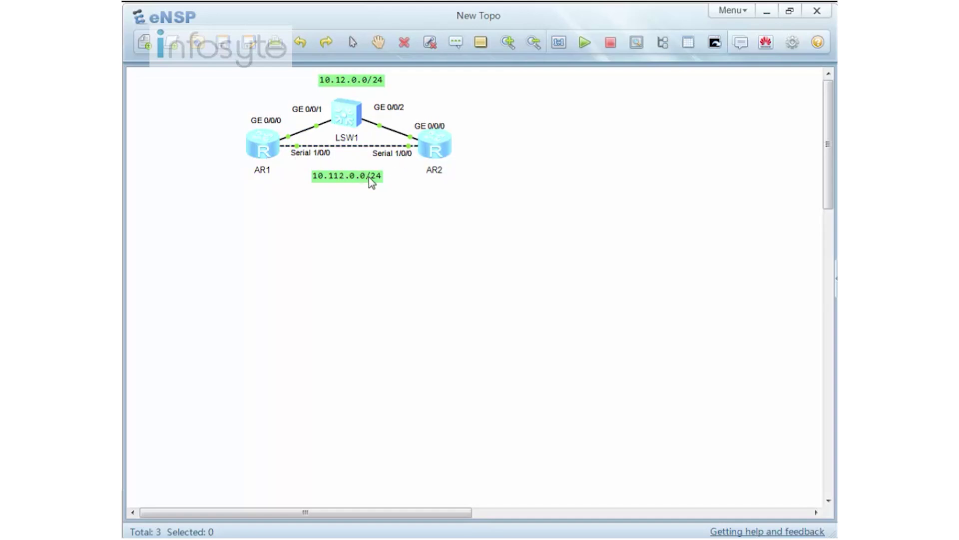
# - Open all device consoles and display AR1's interface brief to confirm its interfaces are up
pyautogui.click(715, 44)
pyautogui.click(213, 240)
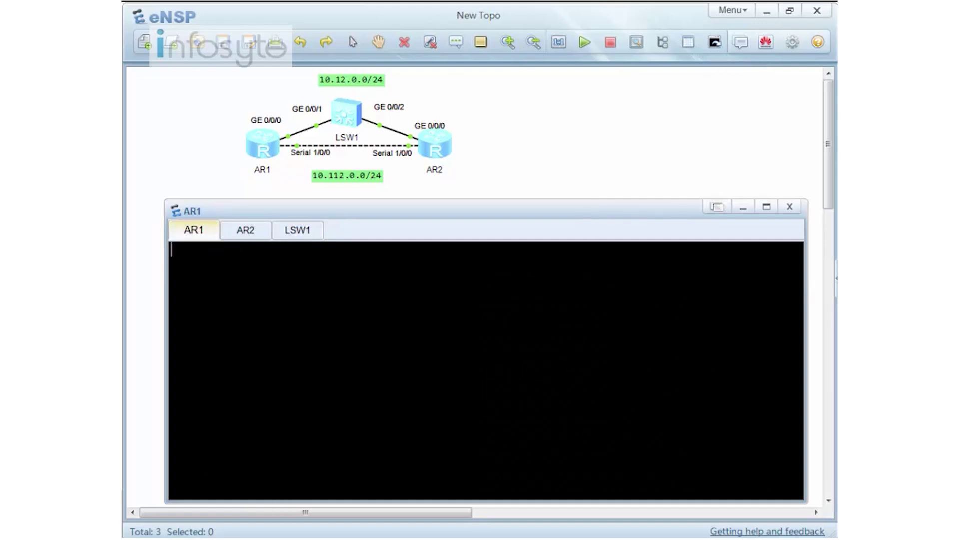
pyautogui.press('Return')
pyautogui.write('dis ip ')
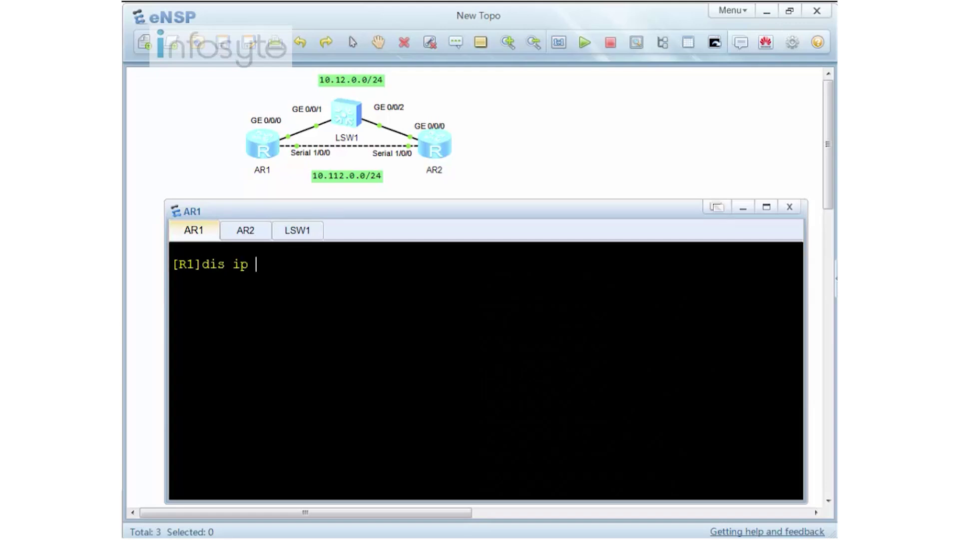
pyautogui.write('int brief')
pyautogui.press('Return')
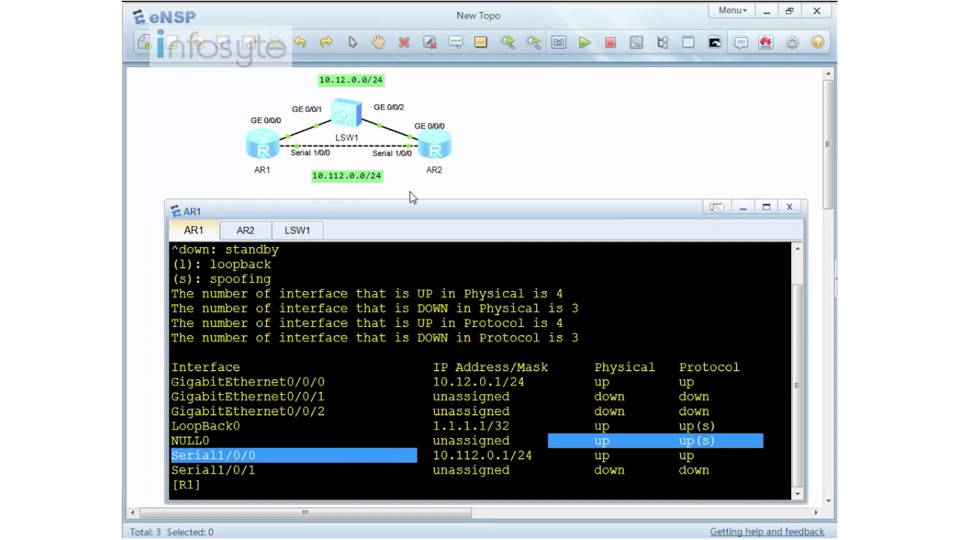
# - Confirm AR1 has two Full OSPF peers and that ospf 1 covers network 0.0.0.0 255.255.255.255
pyautogui.press('Return')
pyautogui.press('Return')
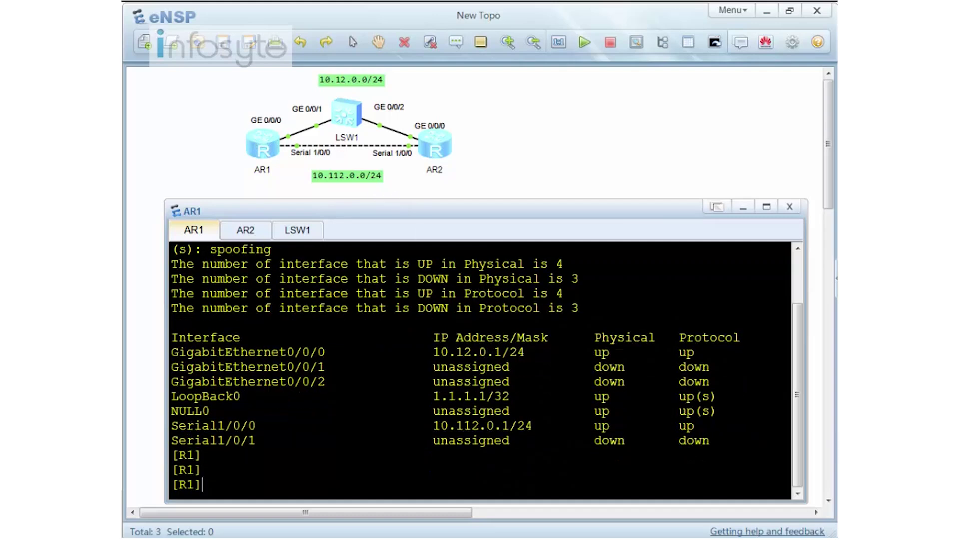
pyautogui.write('dis ospf pee')
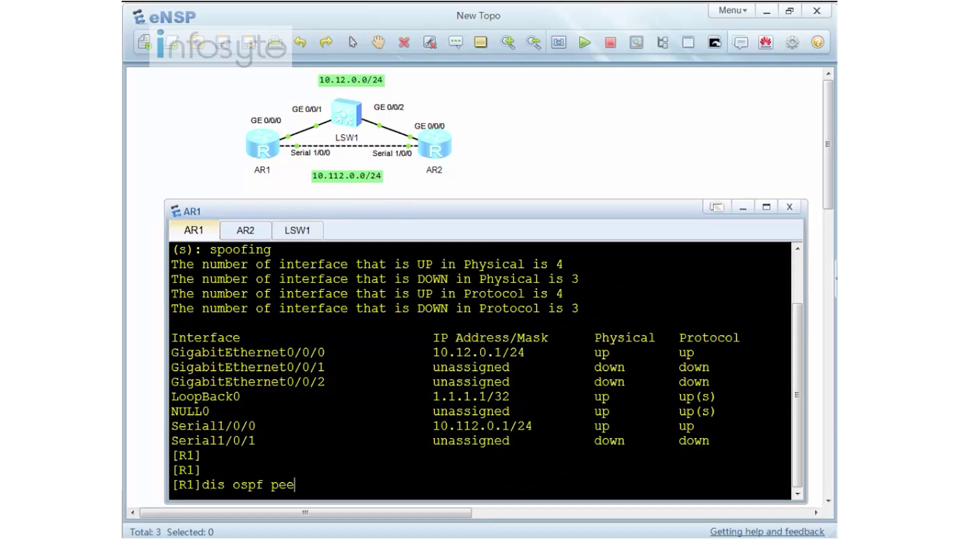
pyautogui.write('r brief')
pyautogui.press('Return')
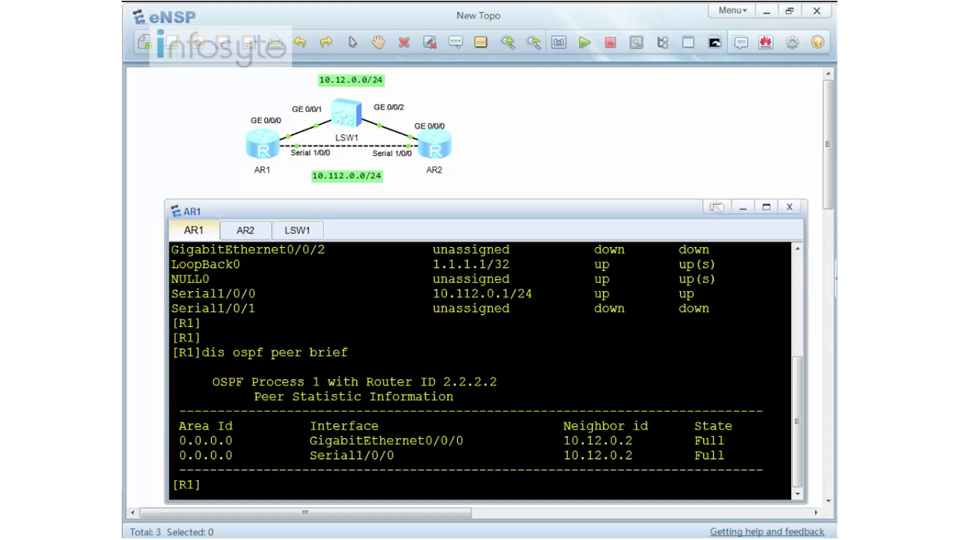
pyautogui.write('dis cu con ospf')
pyautogui.press('Return')
pyautogui.moveTo(433, 441); pyautogui.dragTo(139, 413)
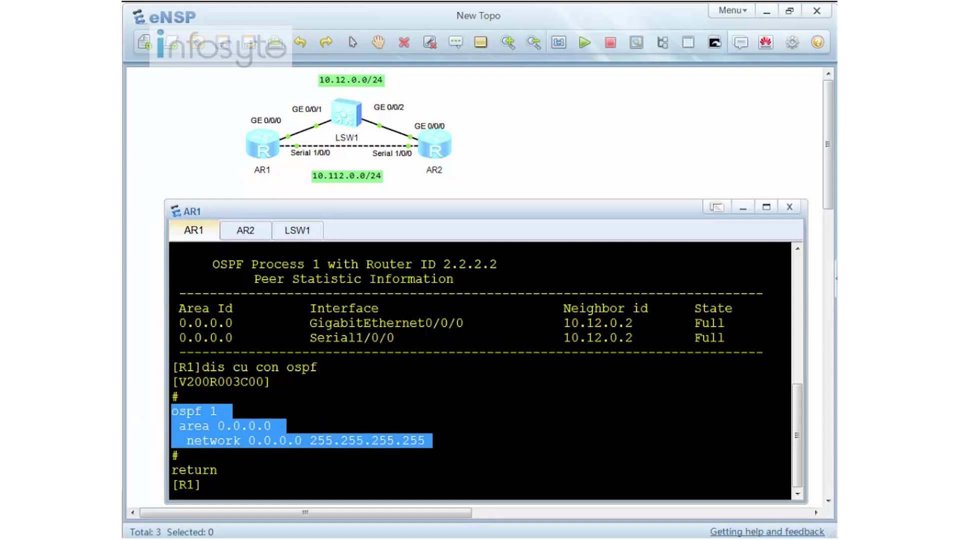
pyautogui.hotkey('ctrl', 'c')
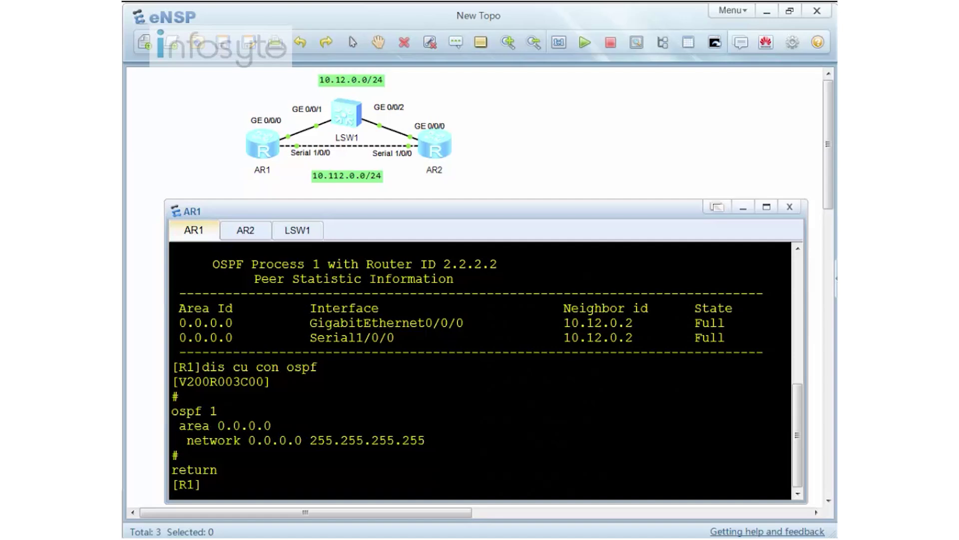
pyautogui.write('tra')
pyautogui.press('Tab')
# - Traceroute to 2.2.2.2 and check the OSPF route 2.2.2.2/32 via next hop 10.12.0.2
pyautogui.write('2.')
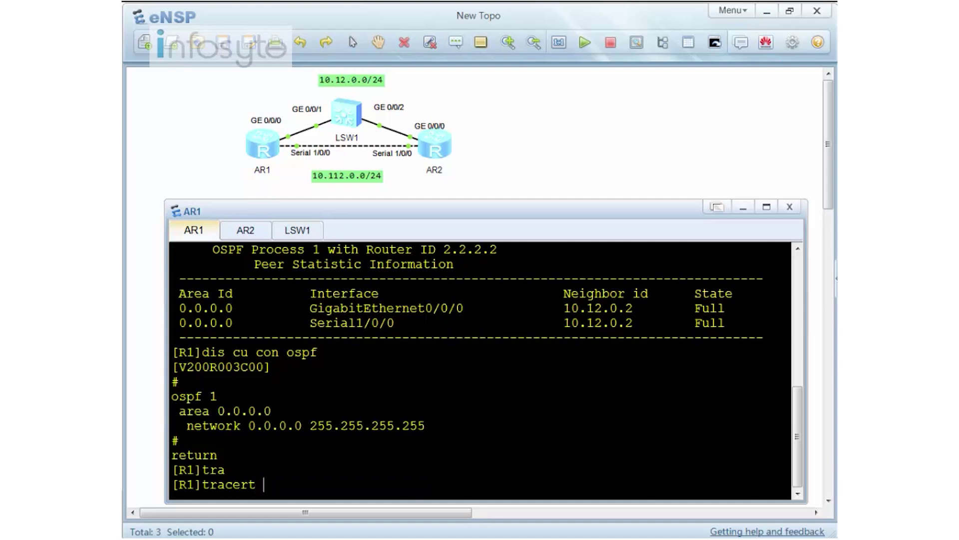
pyautogui.write('2.2')
pyautogui.press('Return')
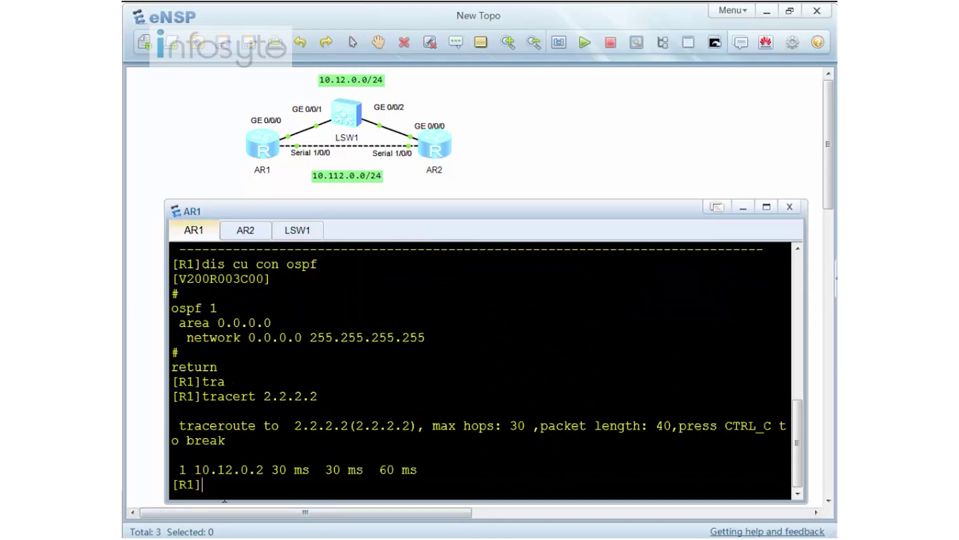
pyautogui.write('dis ip ro p ospf')
pyautogui.press('Return')
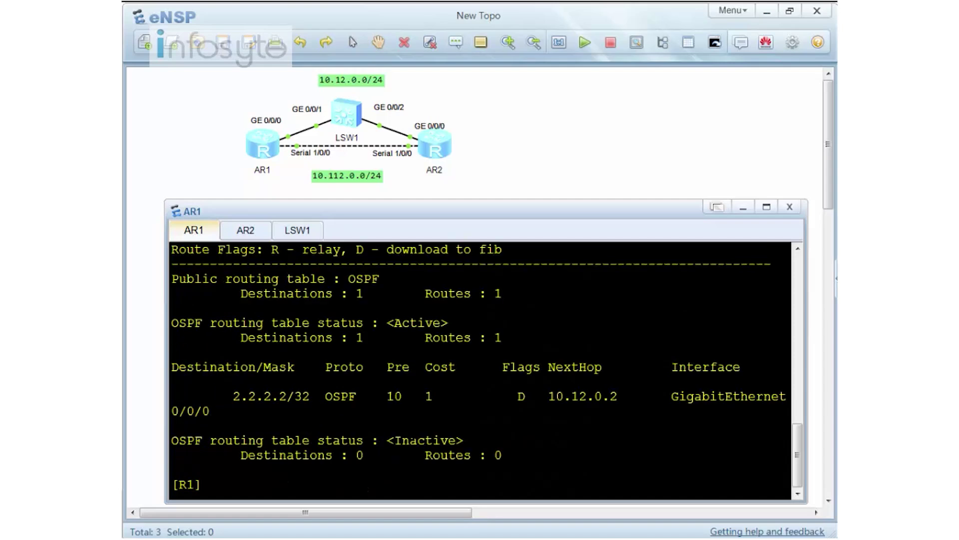
pyautogui.moveTo(225, 396); pyautogui.dragTo(317, 397)
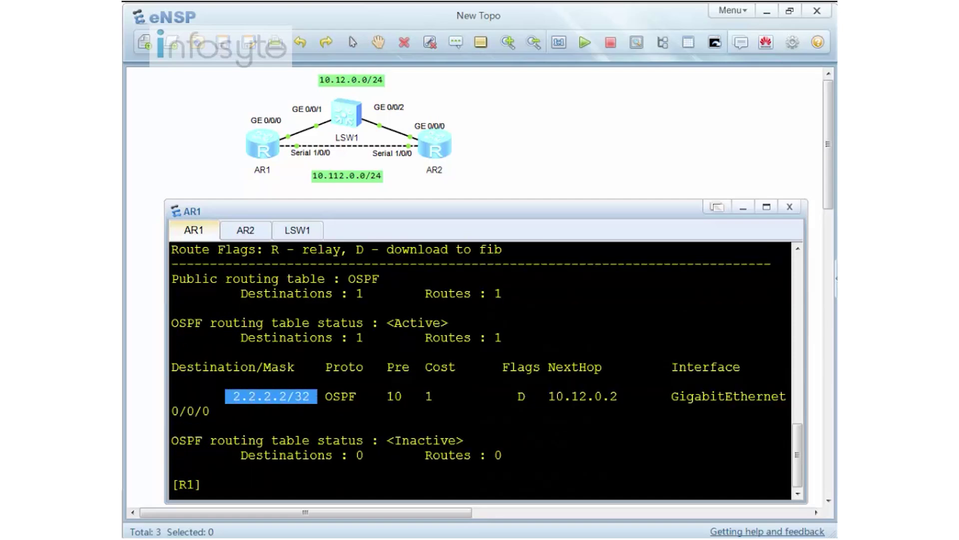
pyautogui.moveTo(540, 396); pyautogui.dragTo(641, 396)
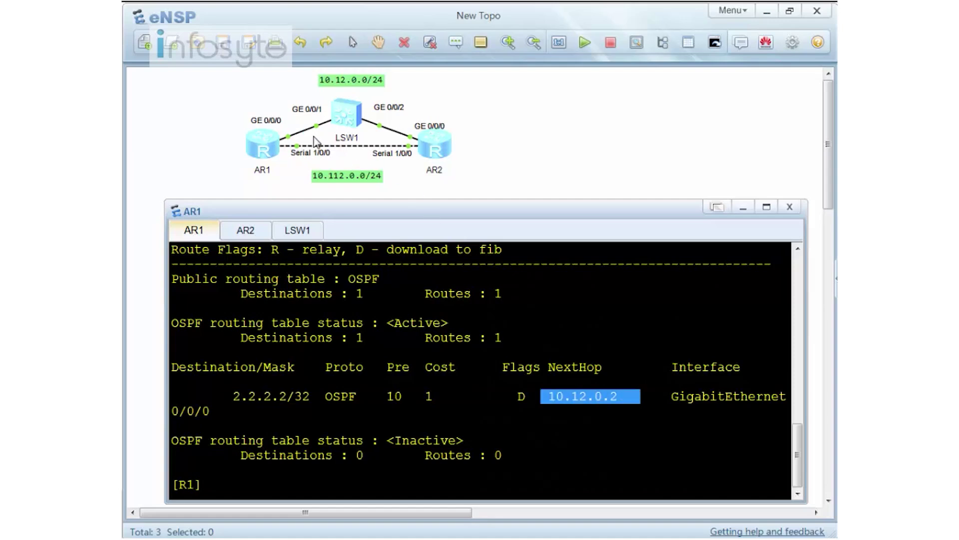
# - Start a 1000-count ping from AR1 to 2.2.2.2 with 'ping -c 1000 2.2.2.2'
pyautogui.click(202, 485)
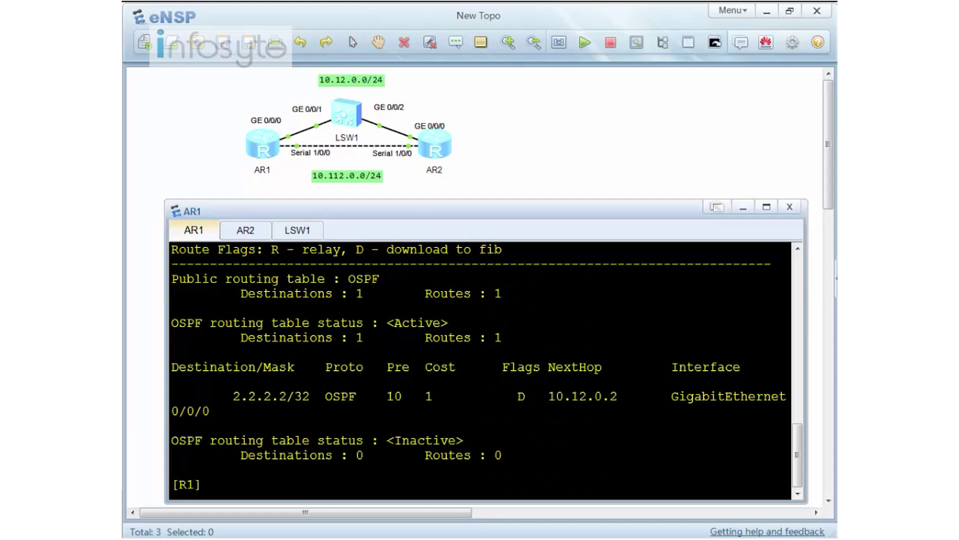
pyautogui.write('ping -c 1000 ')
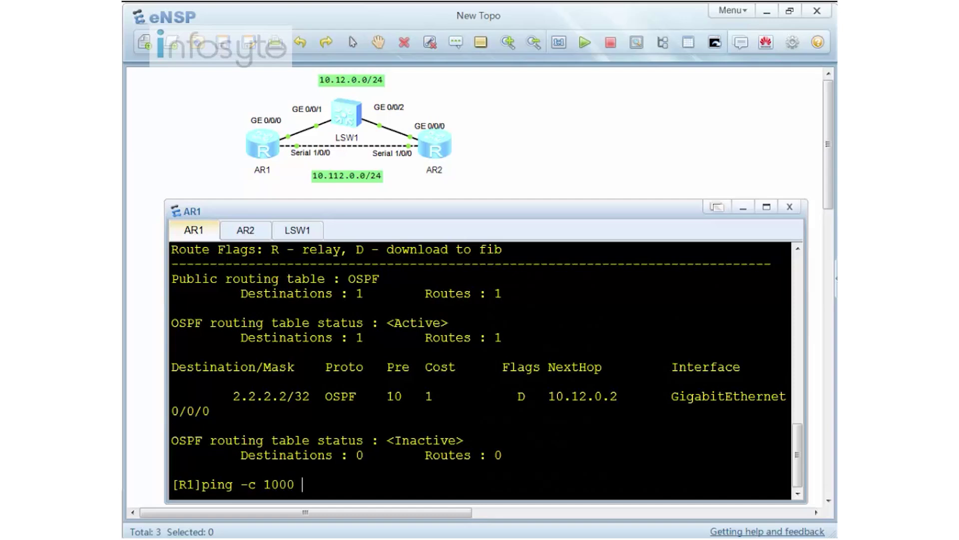
pyautogui.write('2.2.2.2')
pyautogui.press('Return')
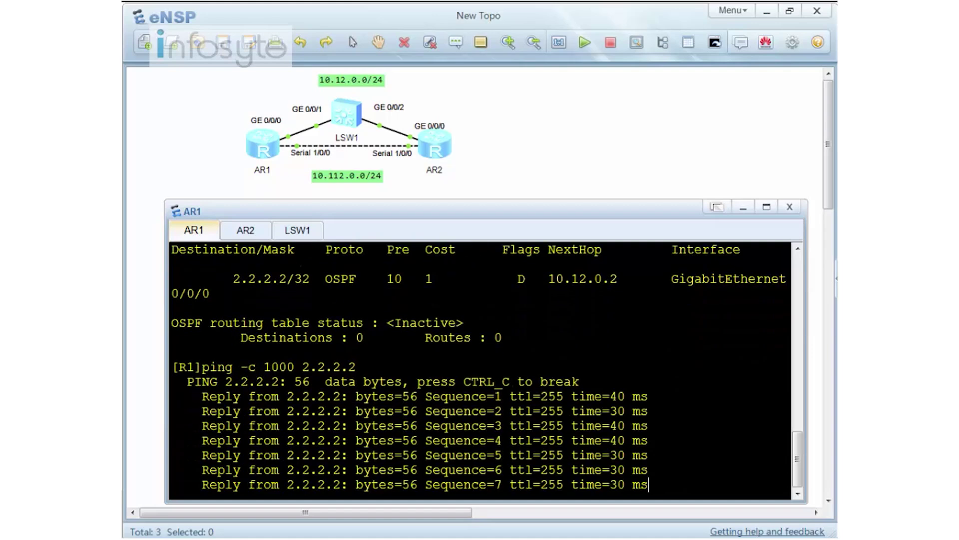
# - On AR2, display the OSPF peer summary to confirm both neighbours are Full
pyautogui.click(248, 229)
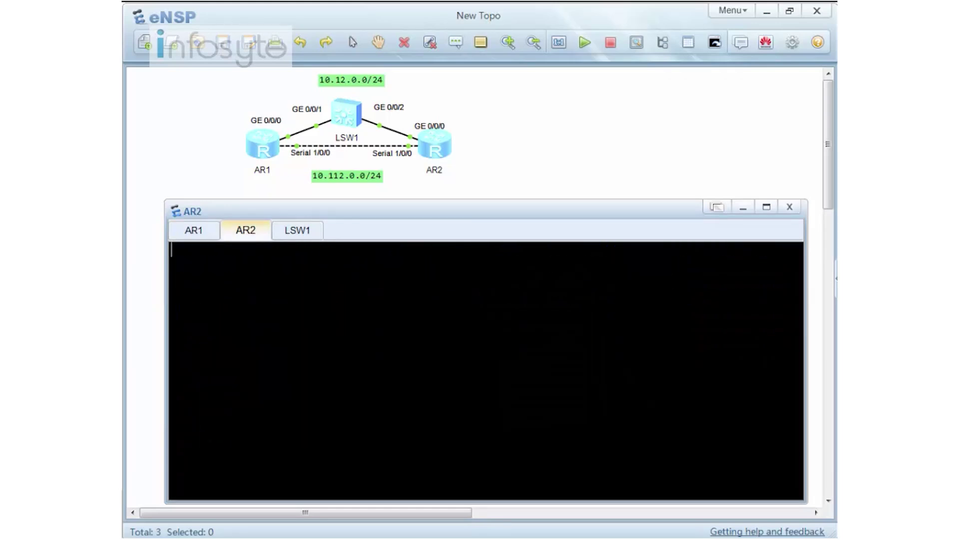
pyautogui.press('Return')
pyautogui.write('dis ospf pe')
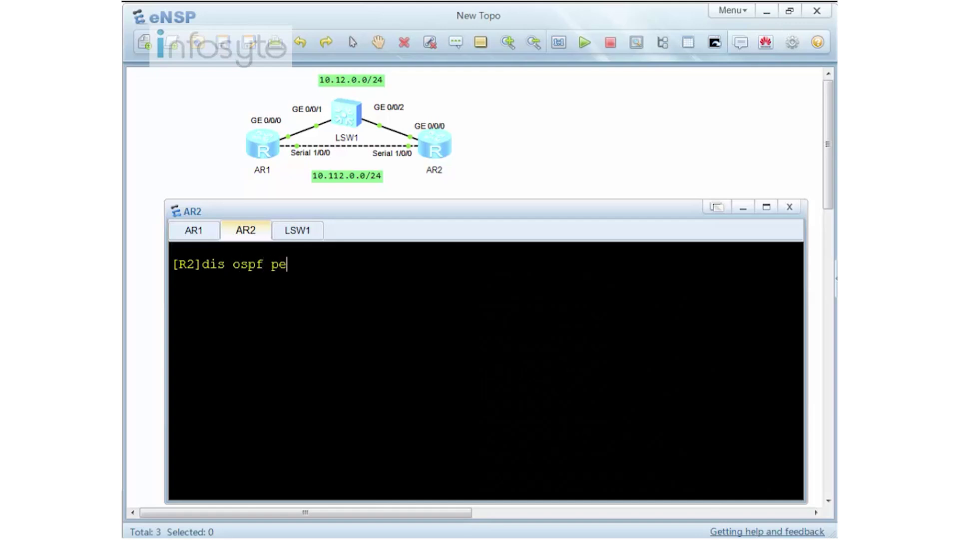
pyautogui.write('er brief')
pyautogui.press('Return')
# - Show AR2's OSPF details for GigabitEthernet0/0/0 and confirm the Dead 40 timer
pyautogui.write('d')
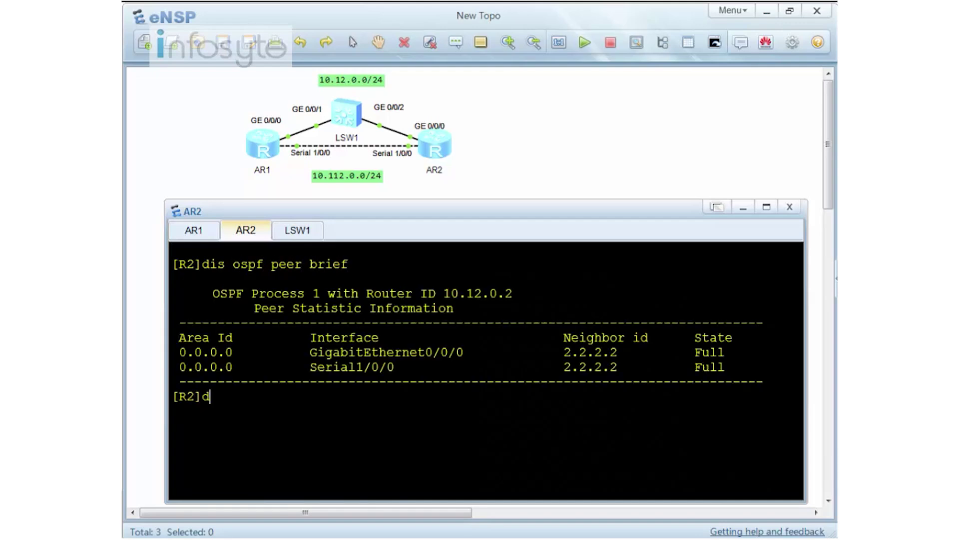
pyautogui.write('is ospf int ')
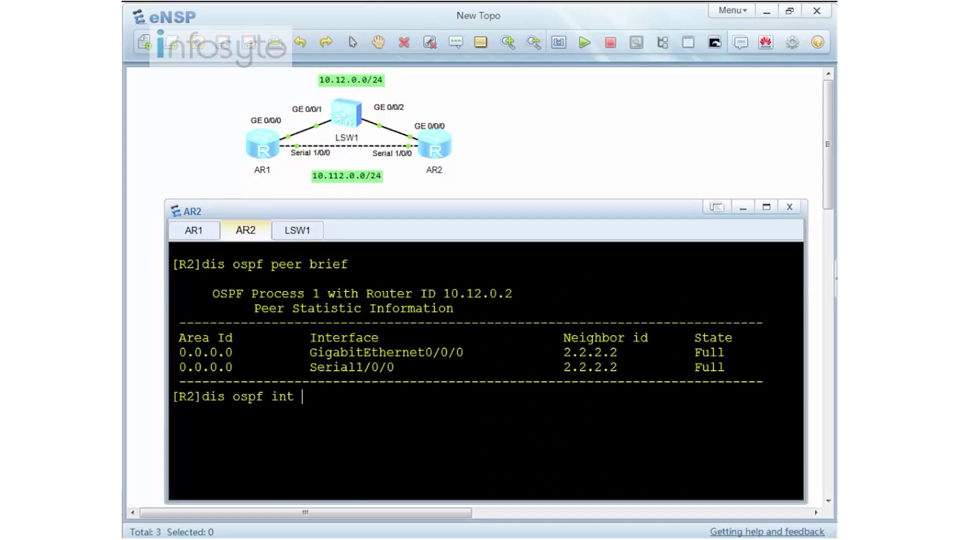
pyautogui.write('g0/0/0')
pyautogui.press('Return')
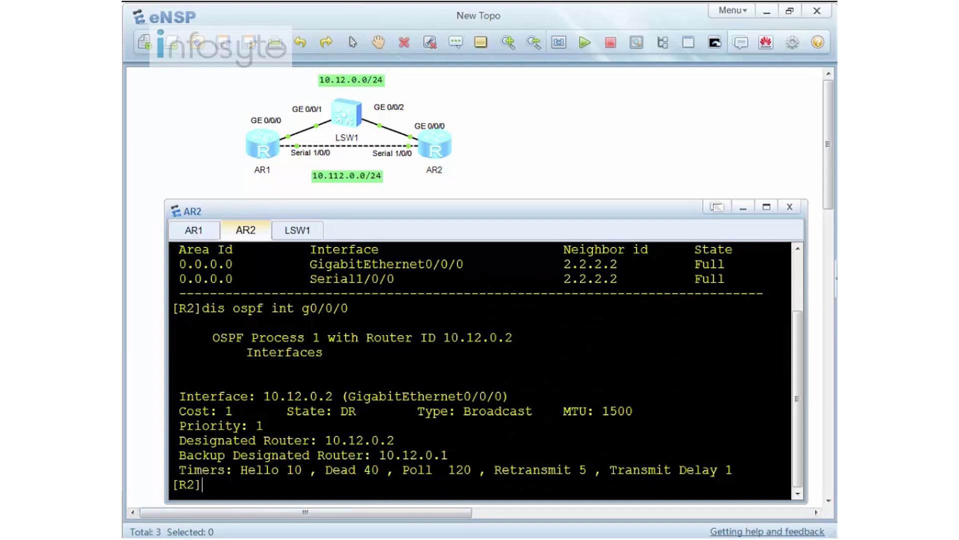
pyautogui.click(295, 470)
pyautogui.click(329, 470)
pyautogui.moveTo(329, 470); pyautogui.dragTo(379, 469)
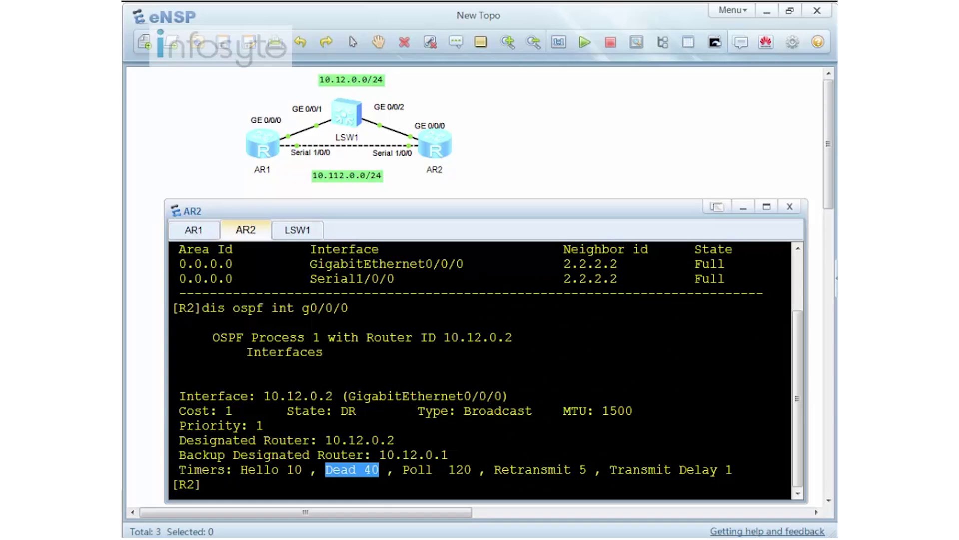
pyautogui.click(202, 231)
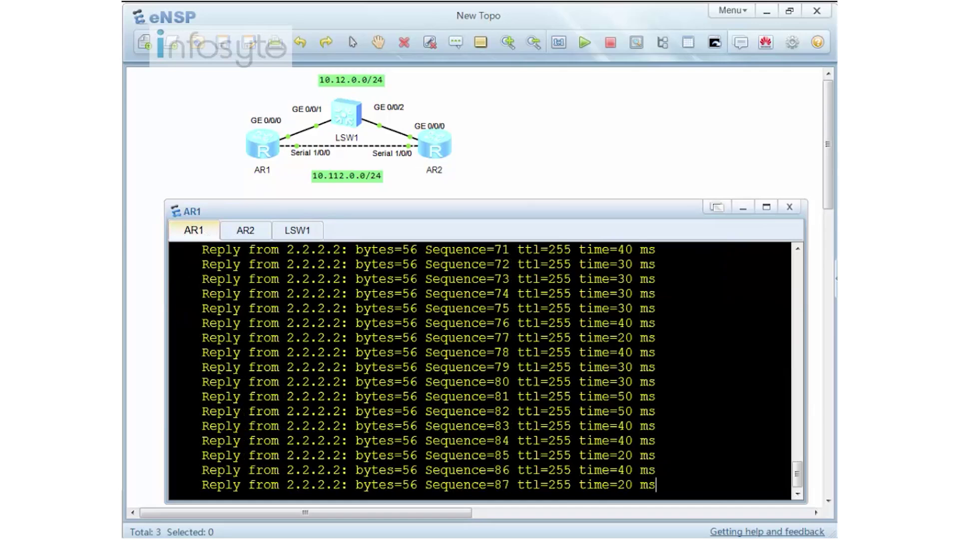
pyautogui.click(300, 233)
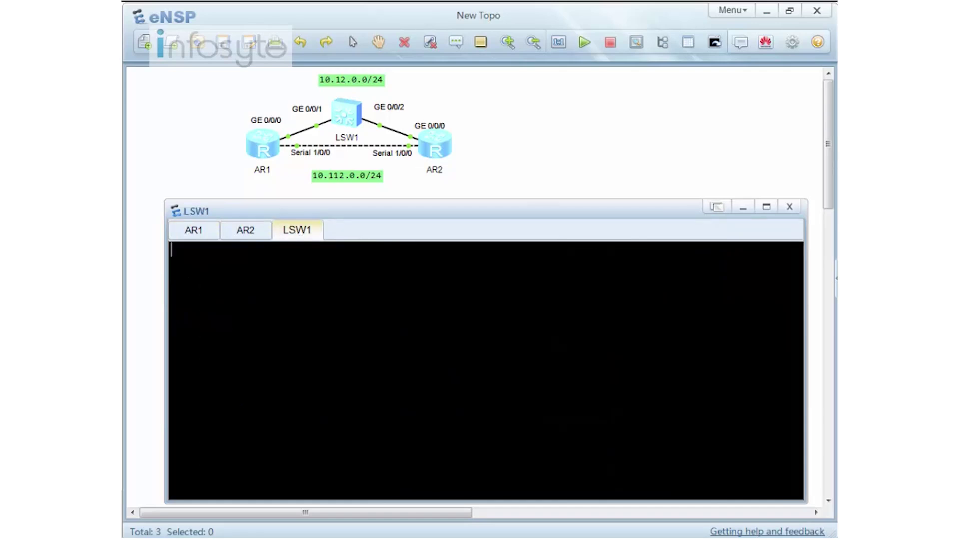
# - List LSW1's VLANs and assign port GE0/0/2 to VLAN 2, then watch AR1's ping
pyautogui.press('Return')
pyautogui.write('dis vlan')
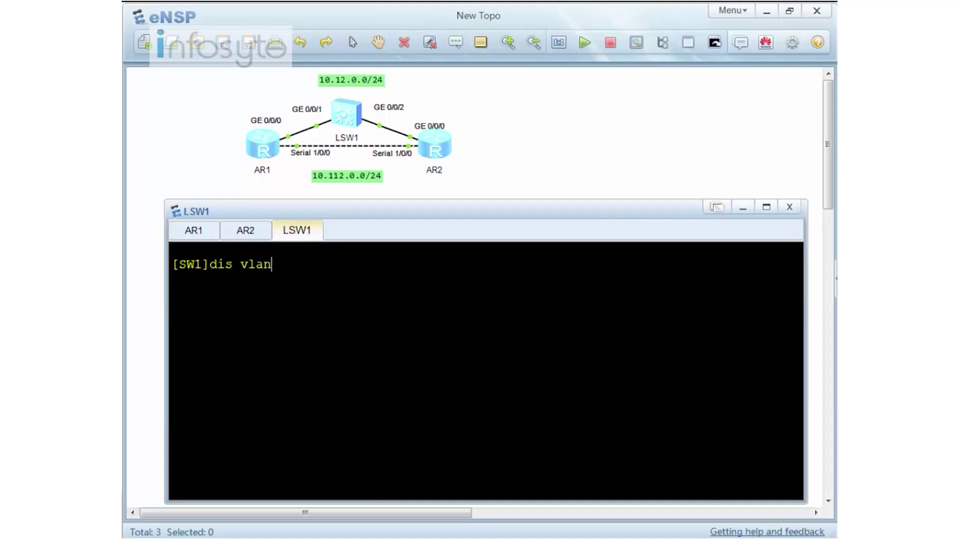
pyautogui.press('Return')
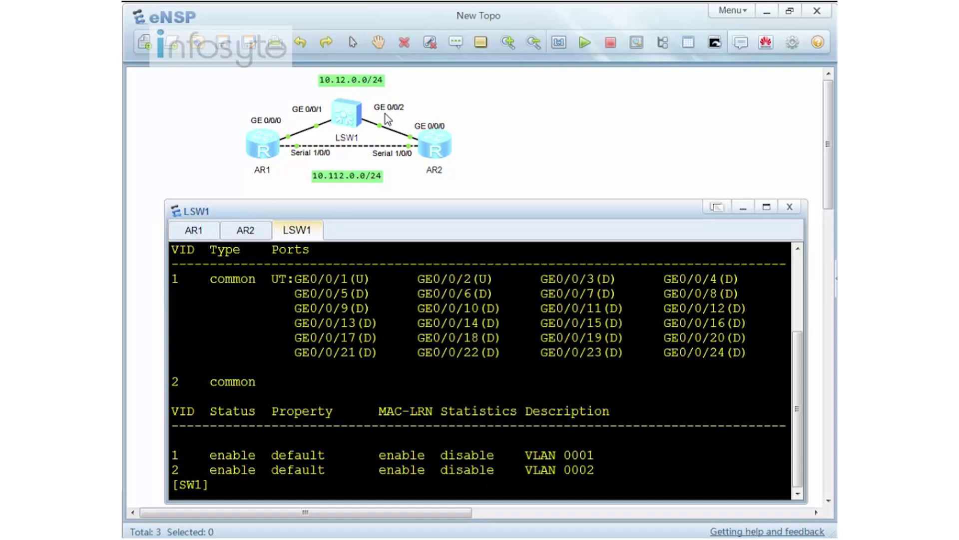
pyautogui.write('int g0/0/2')
pyautogui.press('Return')
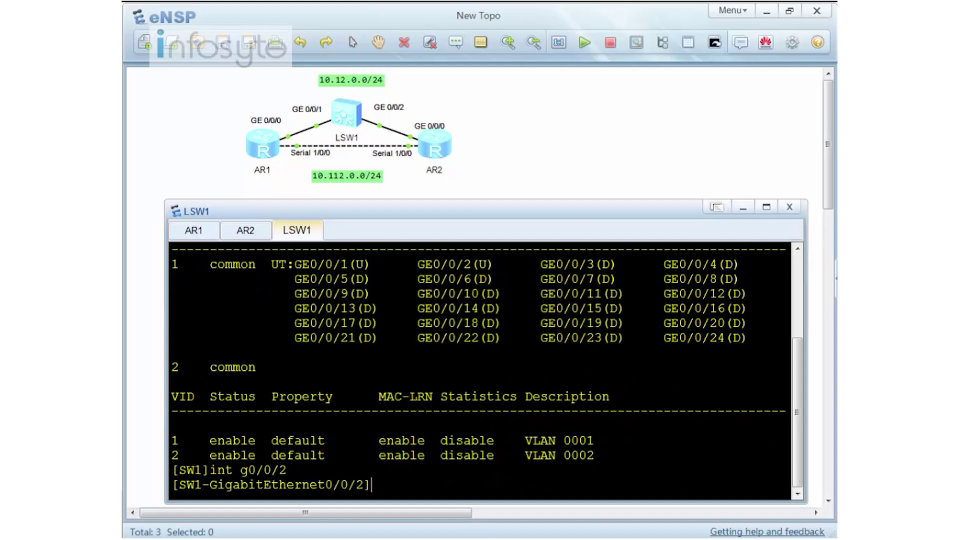
pyautogui.write('port de')
pyautogui.press('Tab')
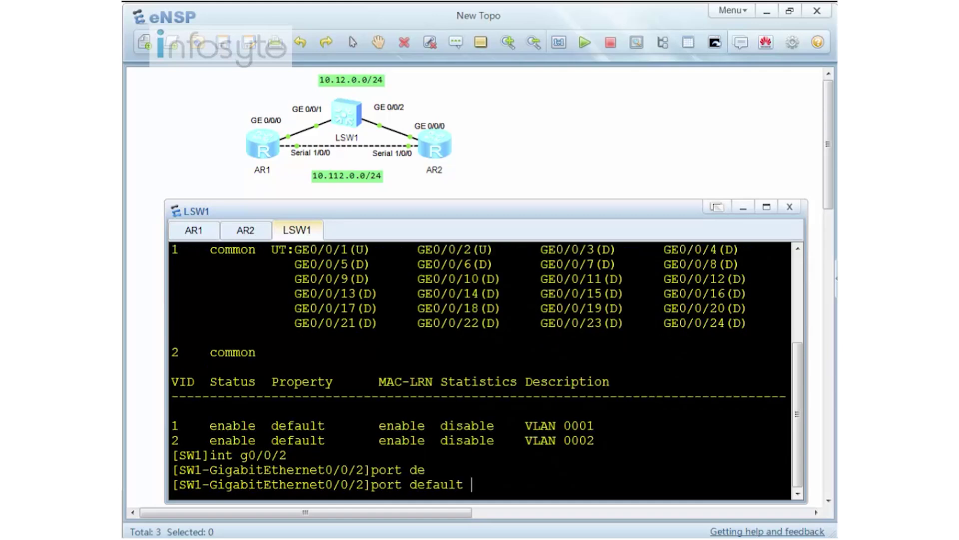
pyautogui.write('vlan 2')
pyautogui.press('Return')
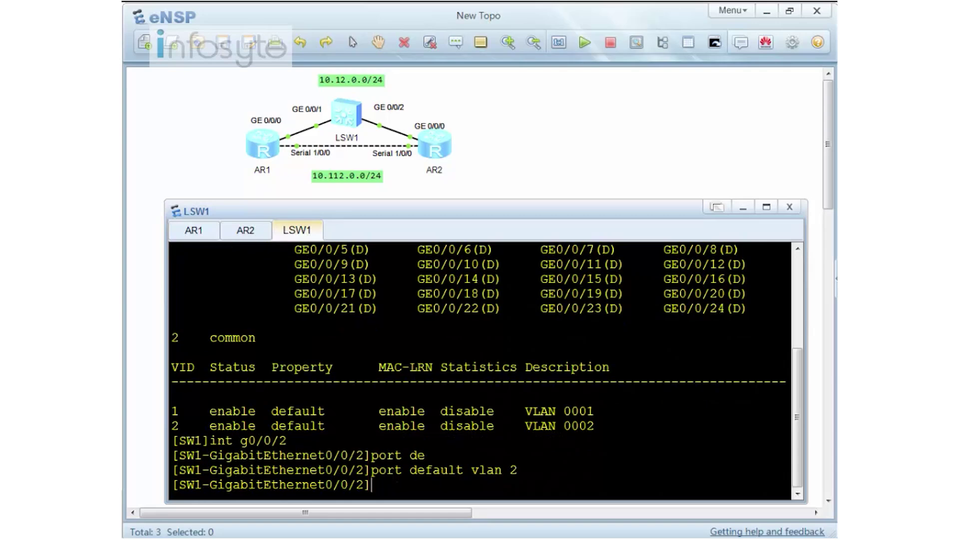
pyautogui.click(209, 229)
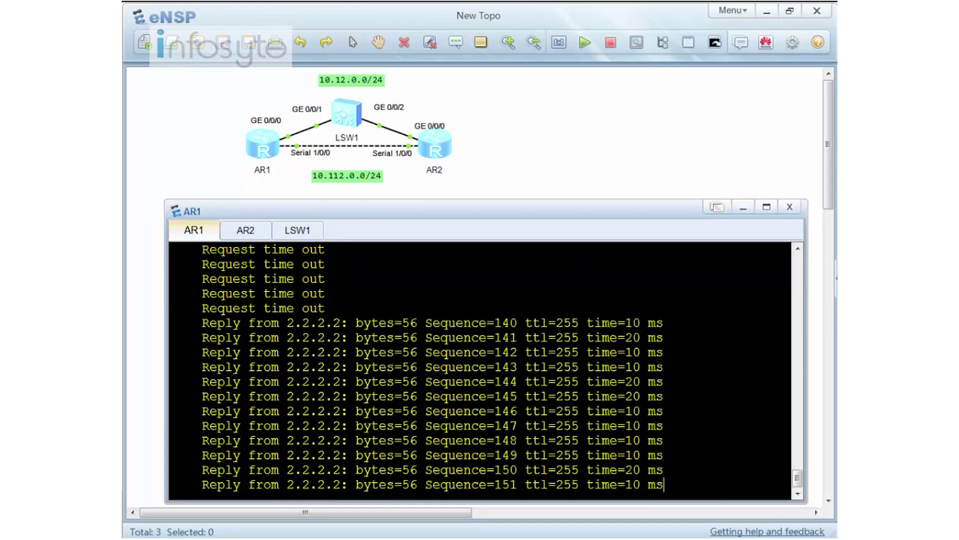
# - Stop AR1's ping and review 137 of 153 received, 10.45% loss, and Hello Not Seen log
pyautogui.hotkey('ctrl', 'c')
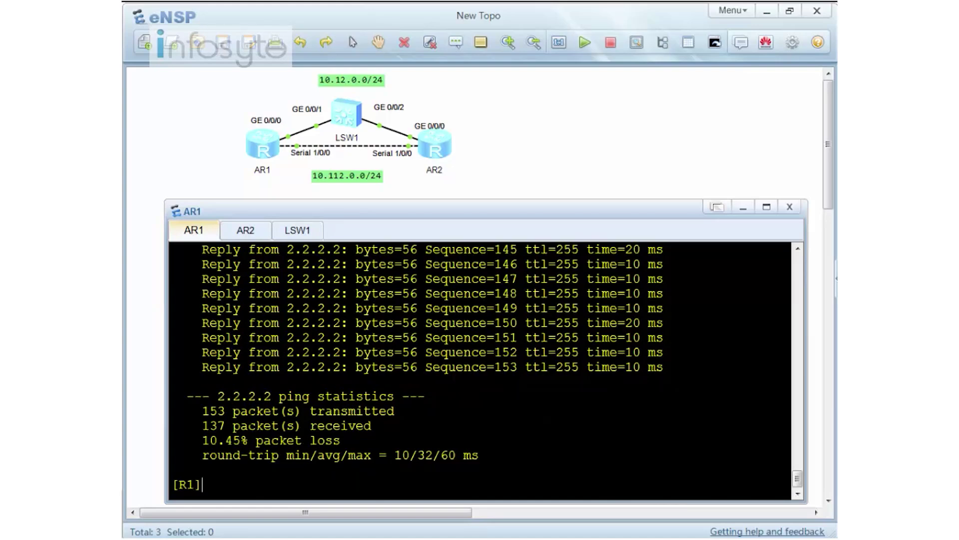
pyautogui.moveTo(343, 425)
pyautogui.mouseDown()
pyautogui.moveTo(280, 439)
pyautogui.moveTo(349, 440)
pyautogui.mouseUp()
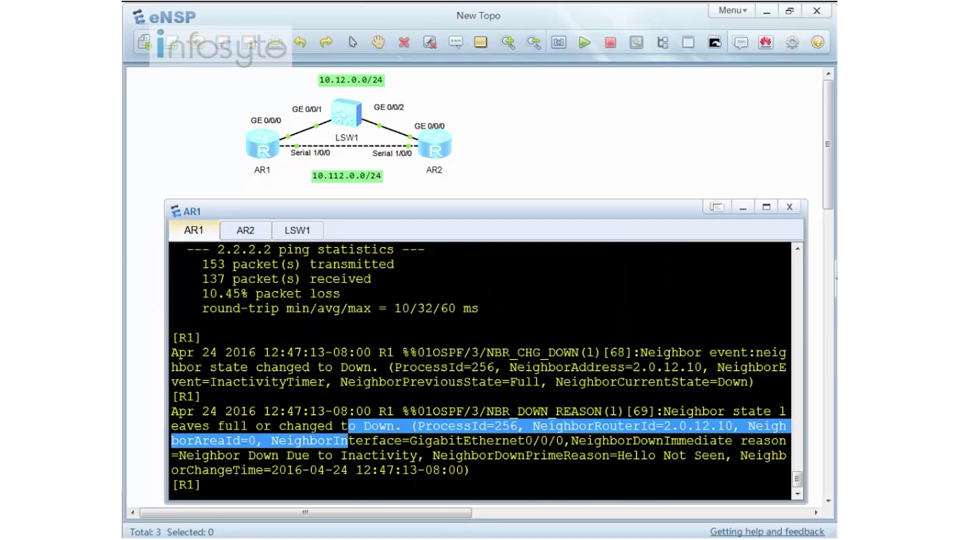
pyautogui.click(195, 294)
pyautogui.moveTo(194, 293); pyautogui.dragTo(248, 294)
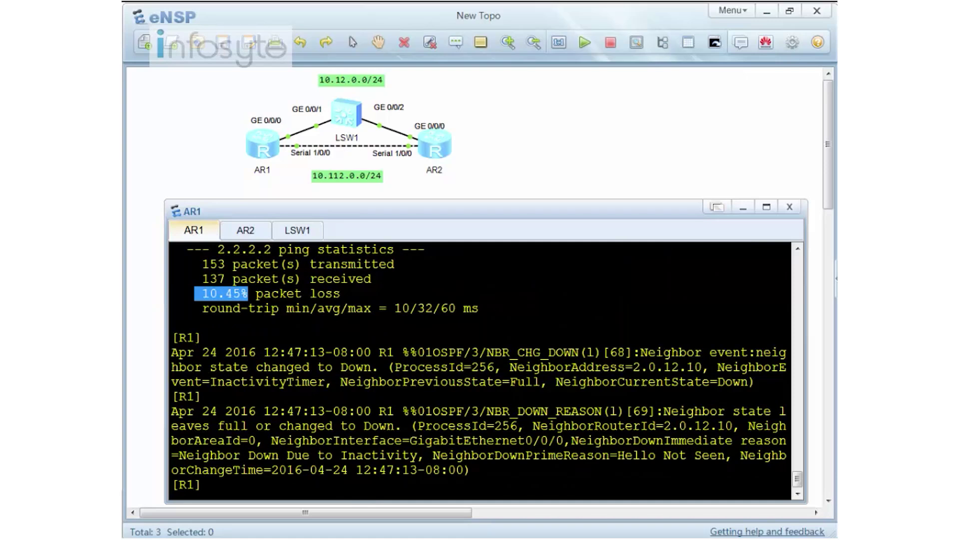
pyautogui.moveTo(194, 264); pyautogui.dragTo(256, 278)
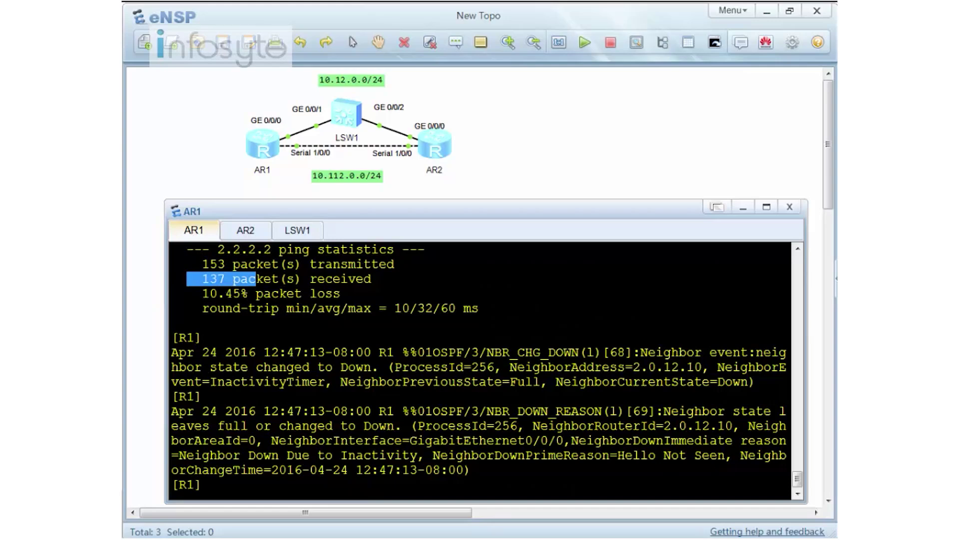
pyautogui.moveTo(619, 455); pyautogui.dragTo(717, 440)
pyautogui.click(717, 440)
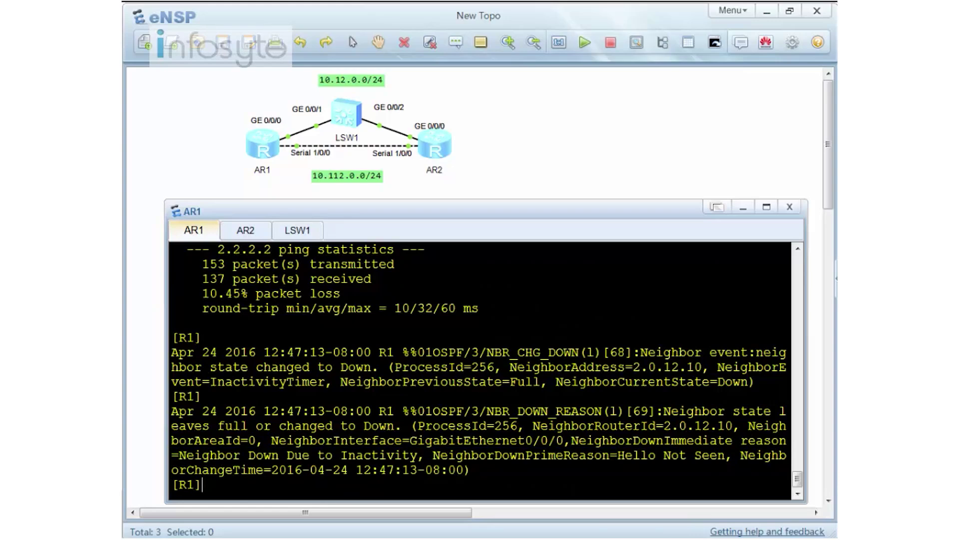
# - Display AR1's OSPF peer summary, showing only the Serial1/0/0 neighbour still Full
pyautogui.write('dis ospf peer brief')
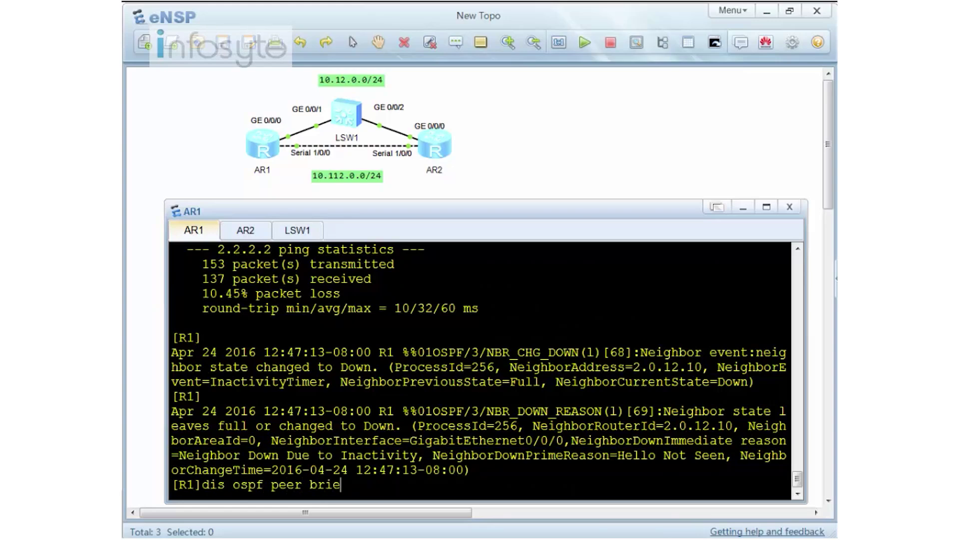
pyautogui.press('Return')
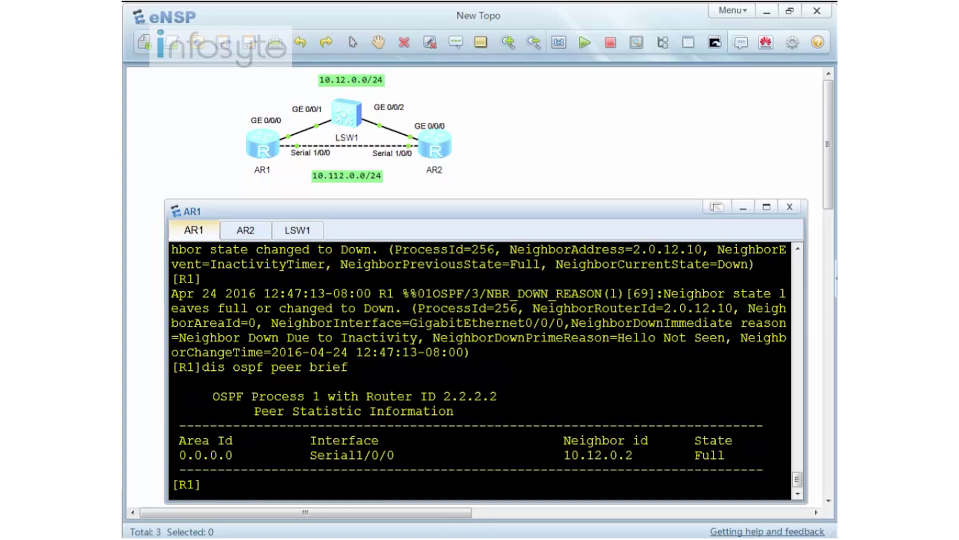
pyautogui.moveTo(425, 455); pyautogui.dragTo(302, 454)
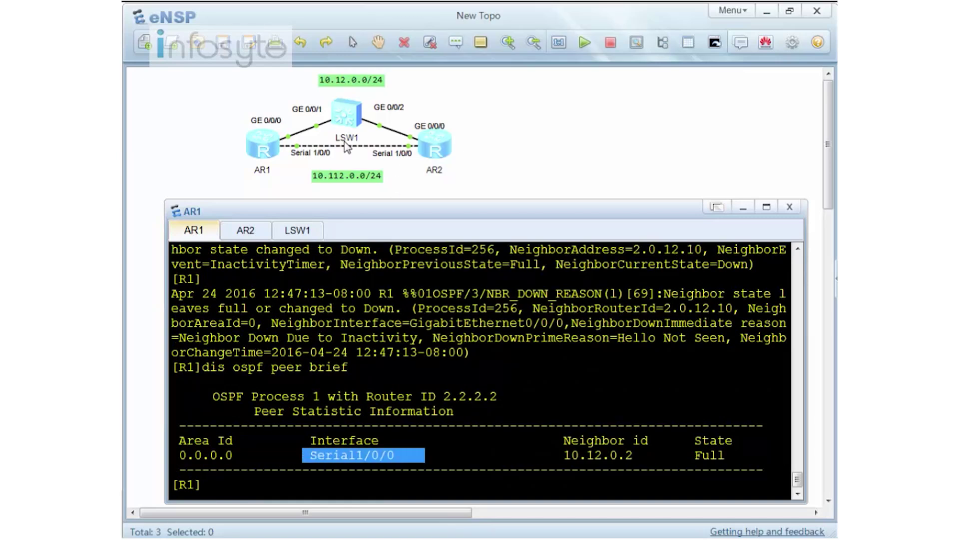
# - Traceroute from AR1 to 2.2.2.2, now a single hop via 10.112.0.2 over serial
pyautogui.hotkey('ctrl', 'c')
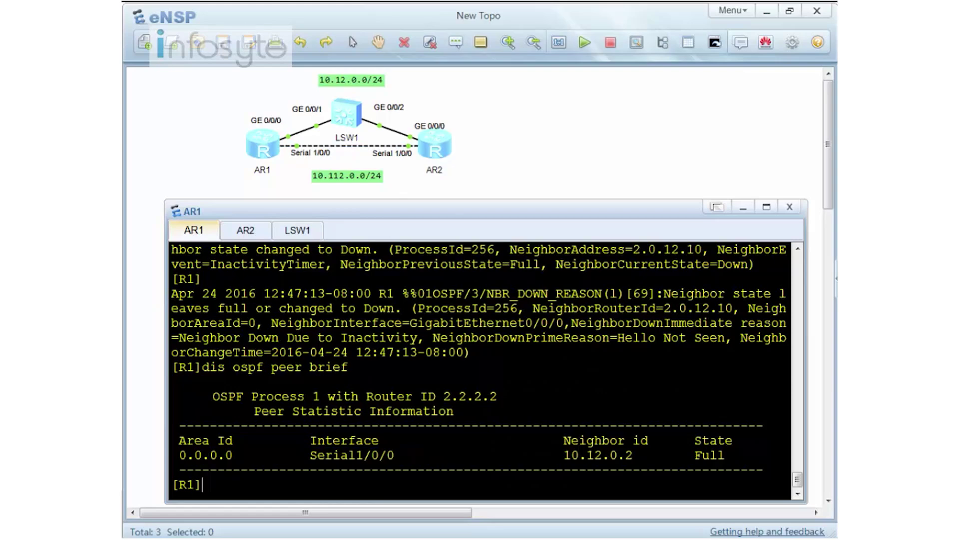
pyautogui.write('tra')
pyautogui.press('Tab')
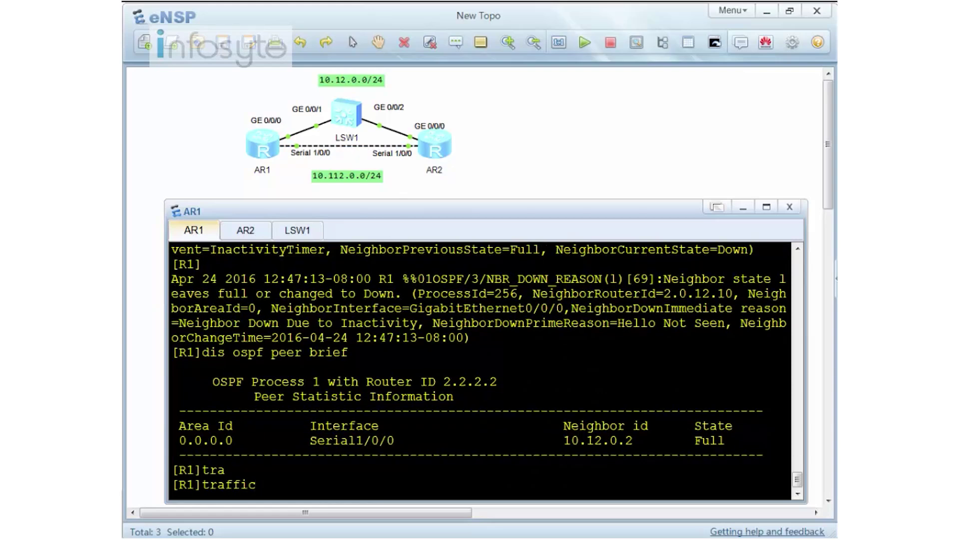
pyautogui.press('Tab')
pyautogui.write('2.2.2.2')
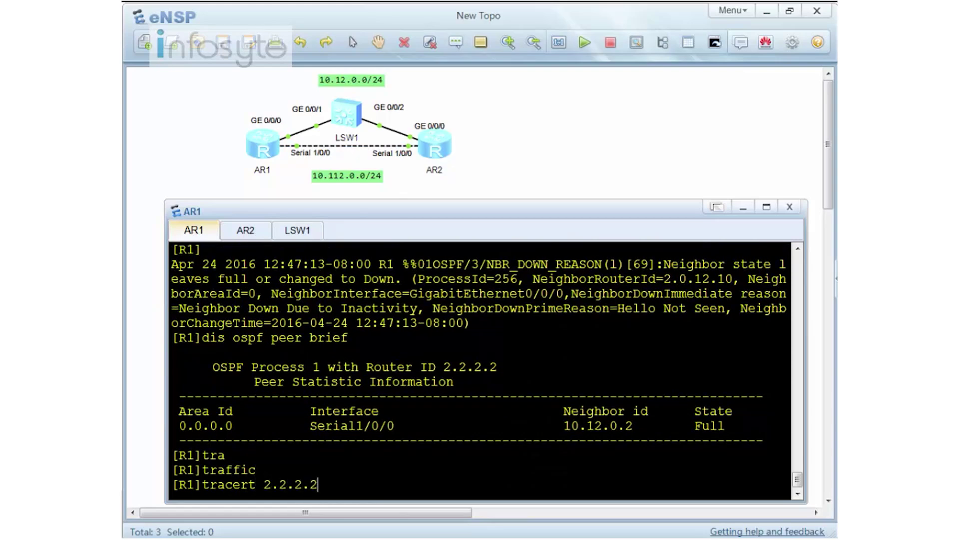
pyautogui.press('Return')
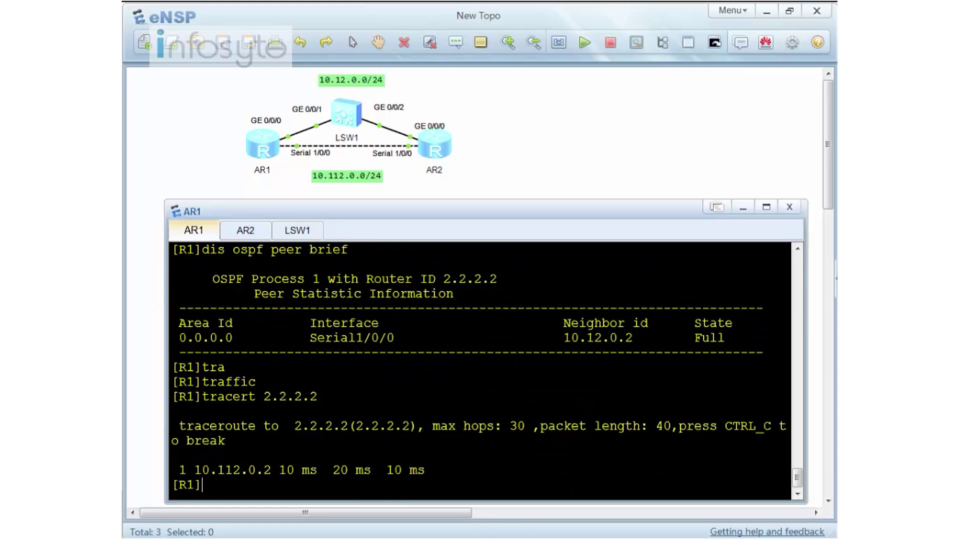
pyautogui.scroll(12, 480, 370)
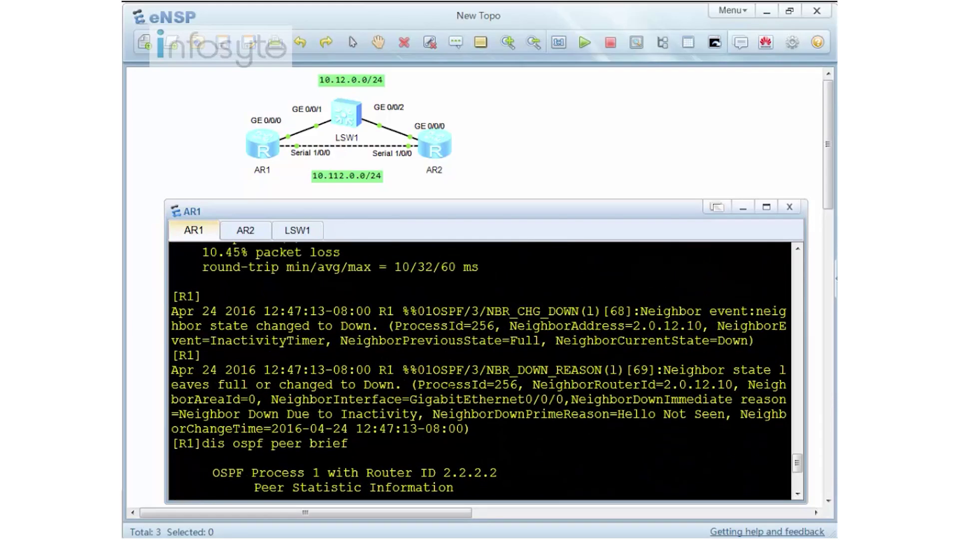
pyautogui.scroll(5, 480, 370)
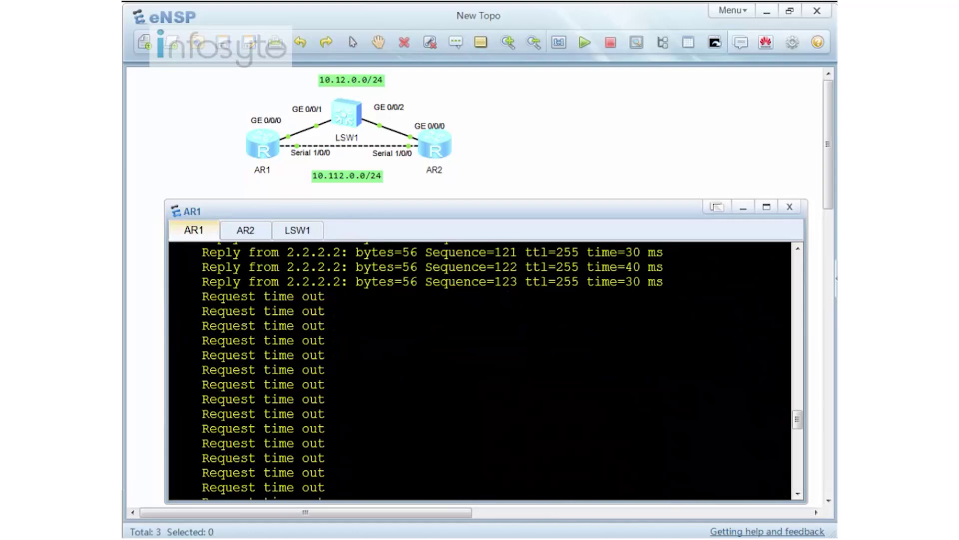
pyautogui.scroll(-2, 480, 370)
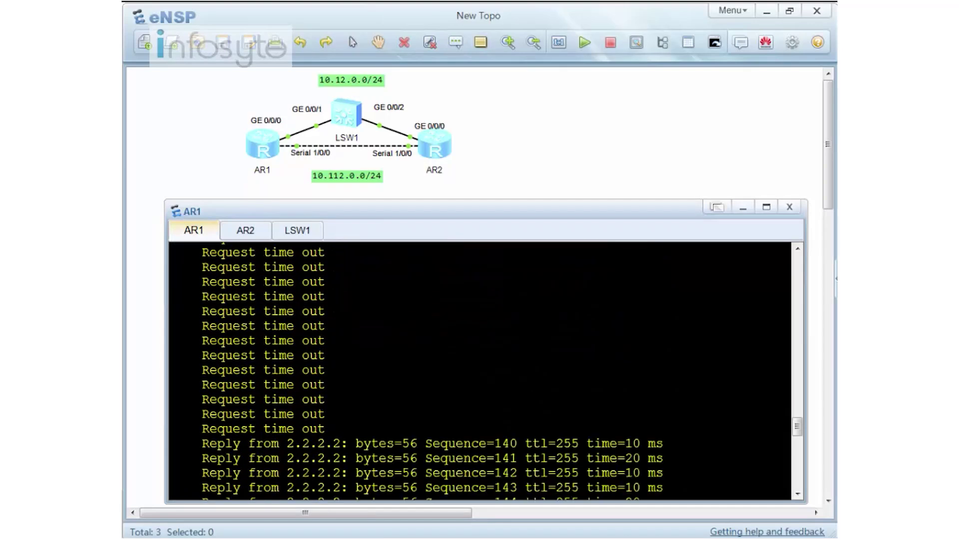
pyautogui.scroll(-1, 480, 370)
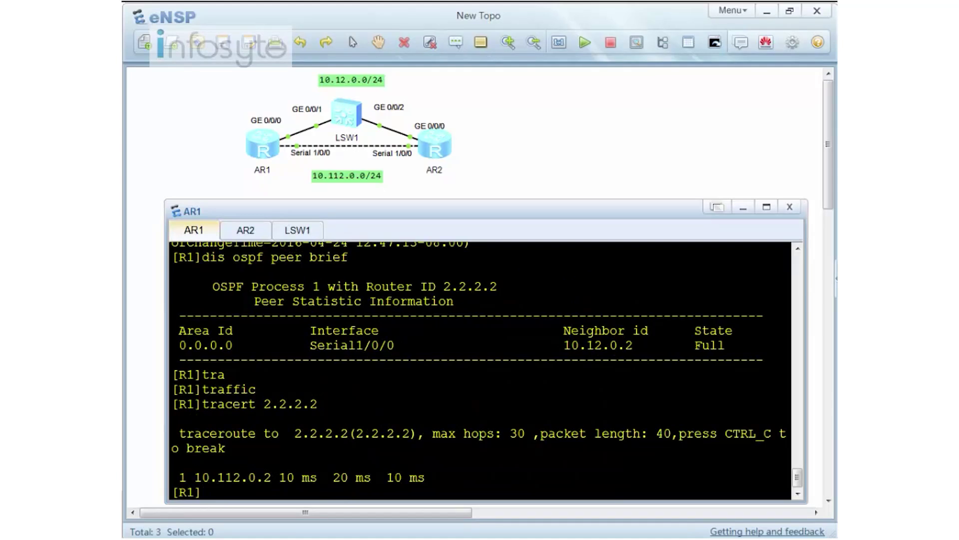
pyautogui.press('Return')
pyautogui.press('Return')
pyautogui.press('Return')
pyautogui.press('Return')
# - Enable BFD globally with 'bfd' on both AR1 and AR2
pyautogui.write('bfd')
pyautogui.press('Return')
pyautogui.press('Return')
pyautogui.press('Return')
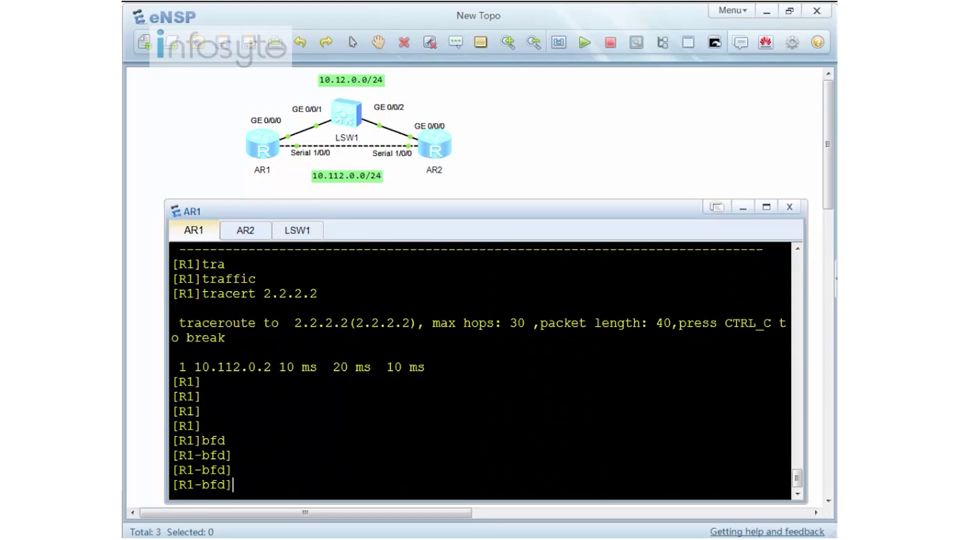
pyautogui.click(250, 231)
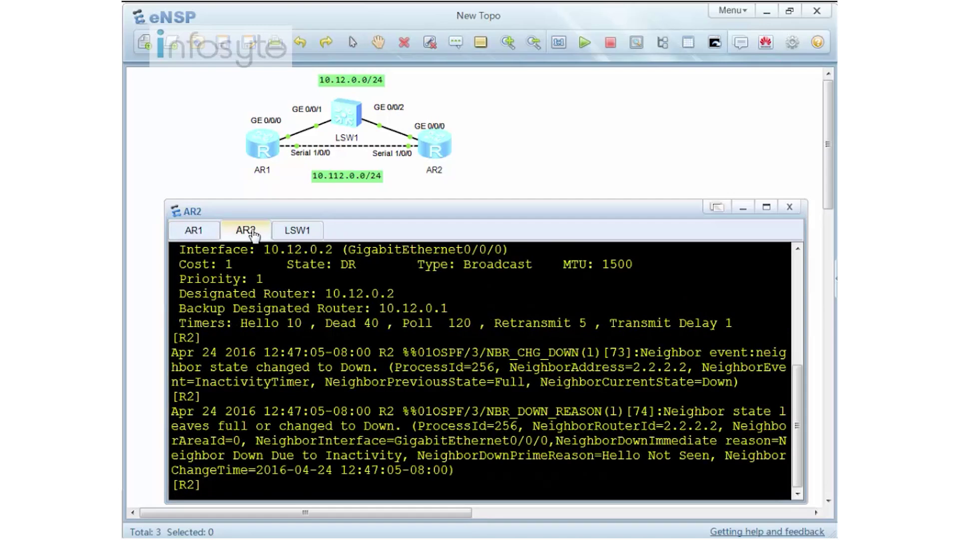
pyautogui.write('bfd')
pyautogui.press('Return')
pyautogui.write('q')
pyautogui.press('Return')
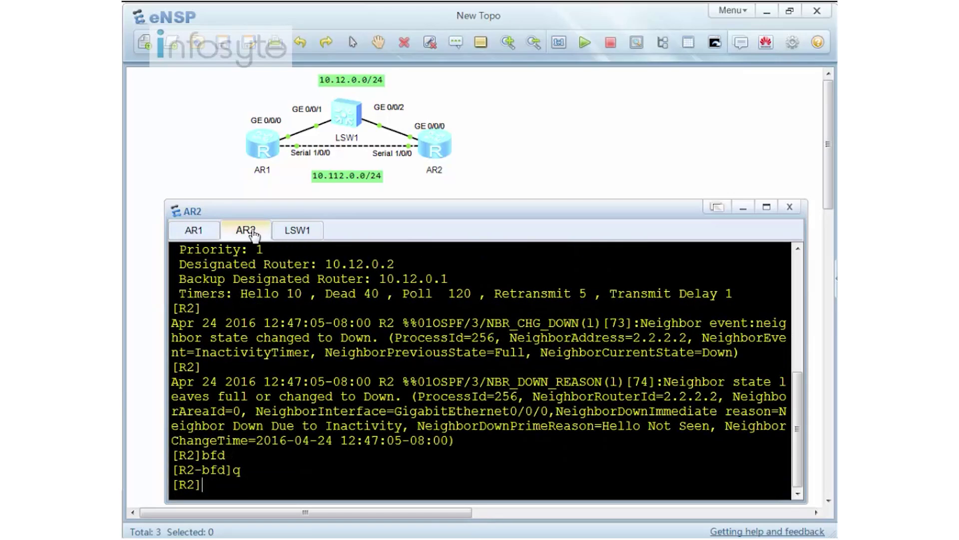
pyautogui.press('Return')
pyautogui.press('Return')
pyautogui.press('Return')
pyautogui.press('Return')
pyautogui.click(187, 234)
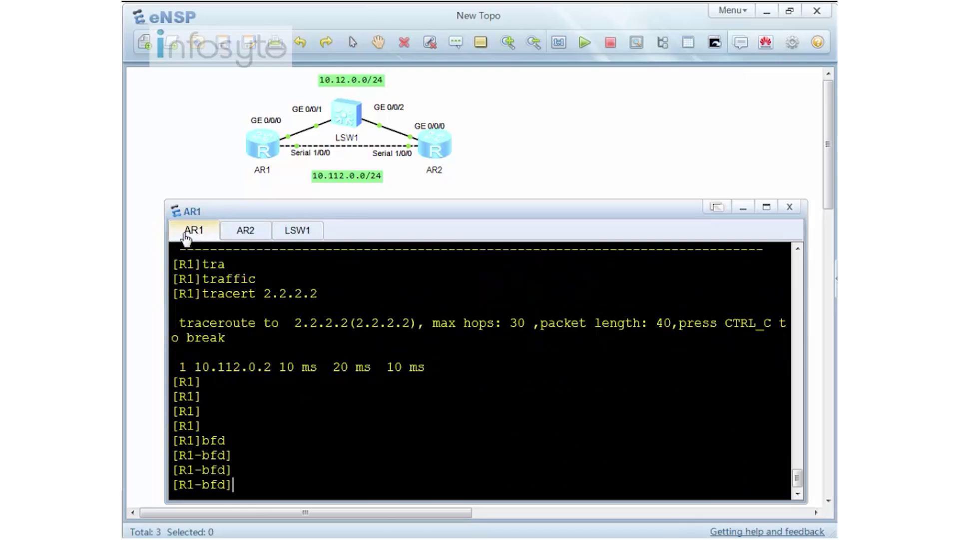
pyautogui.write('q')
pyautogui.press('Return')
pyautogui.press('Return')
pyautogui.press('Return')
pyautogui.press('Return')
pyautogui.press('Return')
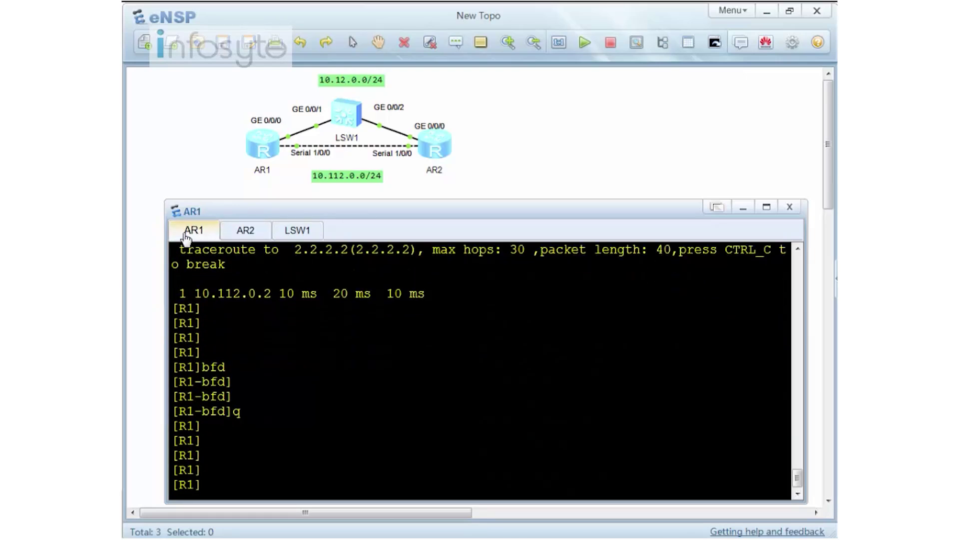
# - Turn on 'bfd all-interfaces enable' in AR1's OSPF process
pyautogui.write('ospf')
pyautogui.press('Return')
pyautogui.write('bfd al')
pyautogui.press('Tab')
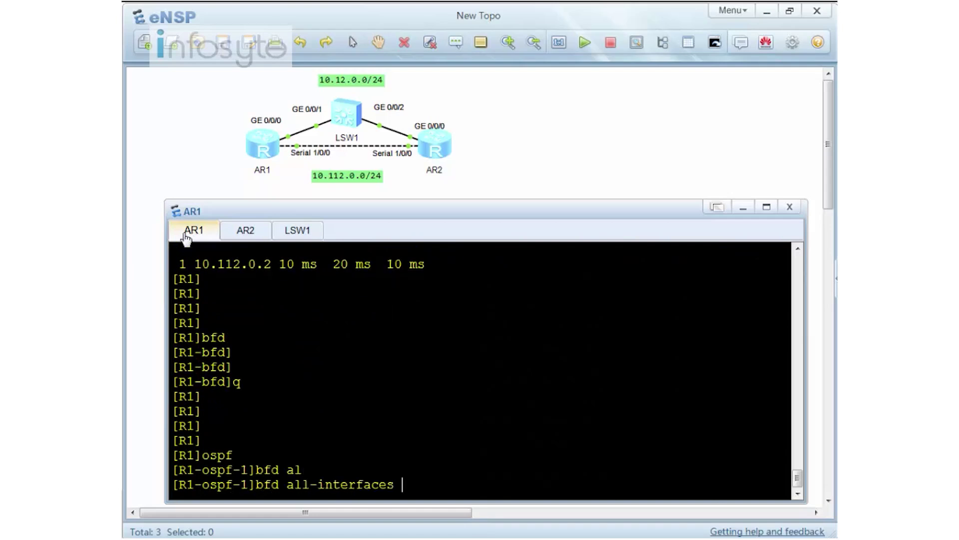
pyautogui.write('en')
pyautogui.press('Tab')
pyautogui.press('Return')
pyautogui.press('Return')
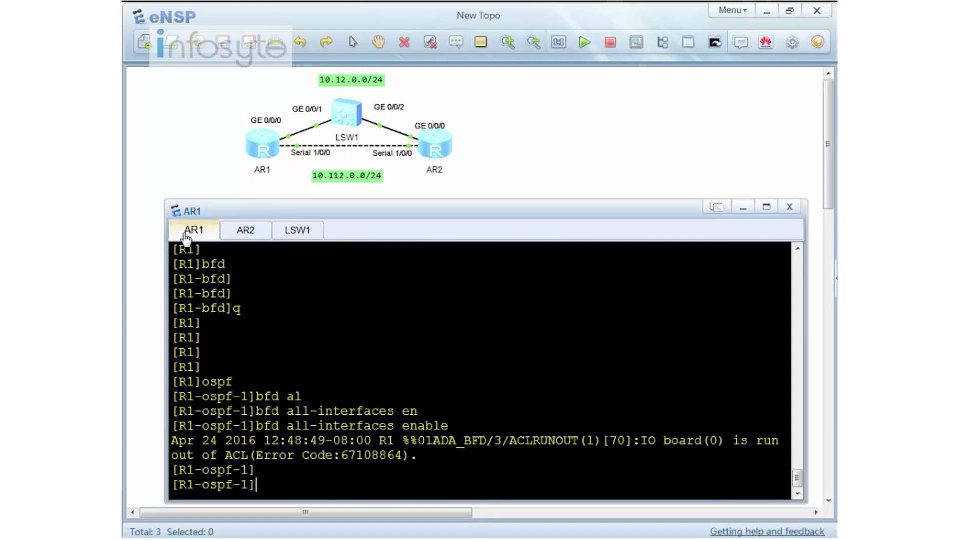
pyautogui.press('Return')
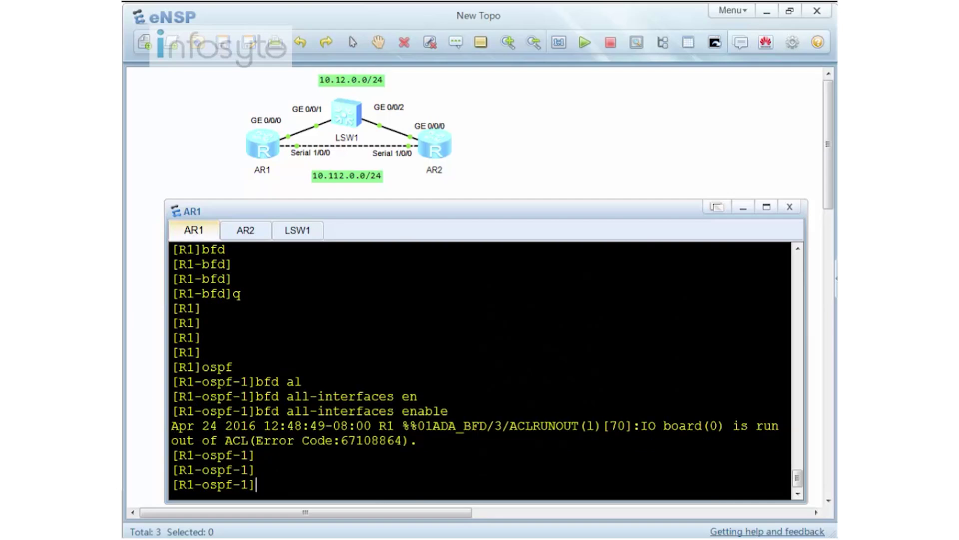
pyautogui.moveTo(418, 441); pyautogui.dragTo(164, 431)
# - Turn on 'bfd all-interfaces enable' in AR2's OSPF process
pyautogui.click(250, 231)
pyautogui.write('ospf')
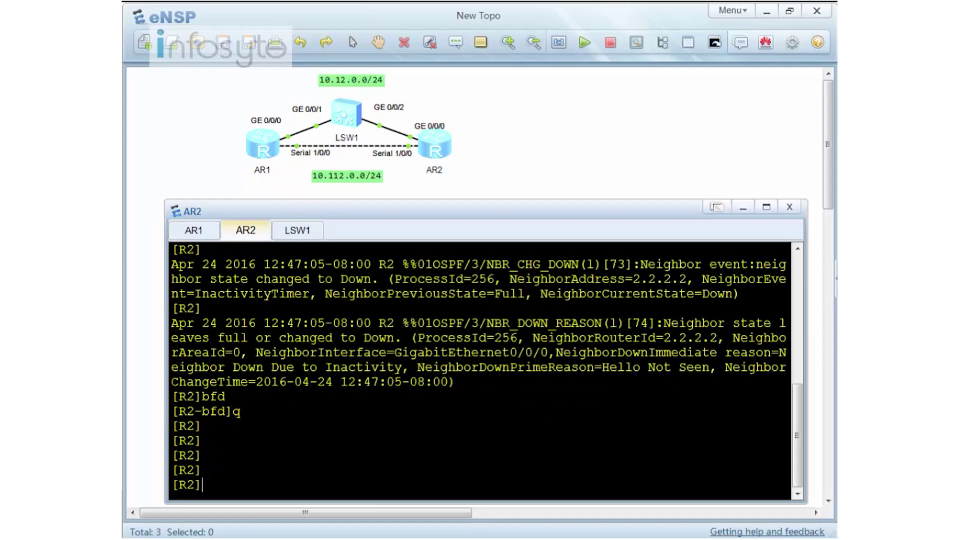
pyautogui.press('Return')
pyautogui.write('bfd')
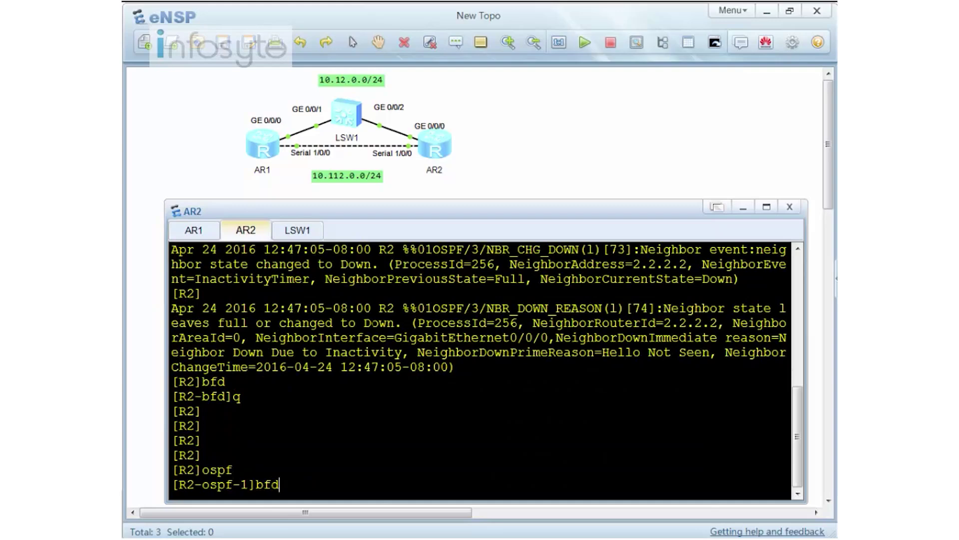
pyautogui.write(' al')
pyautogui.press('Tab')
pyautogui.write('en')
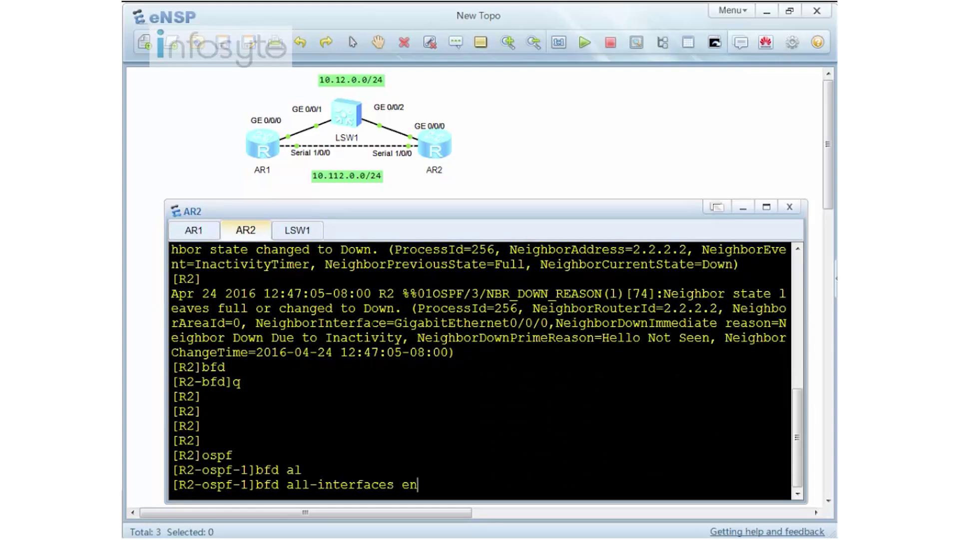
pyautogui.press('Tab')
pyautogui.press('Return')
pyautogui.press('Return')
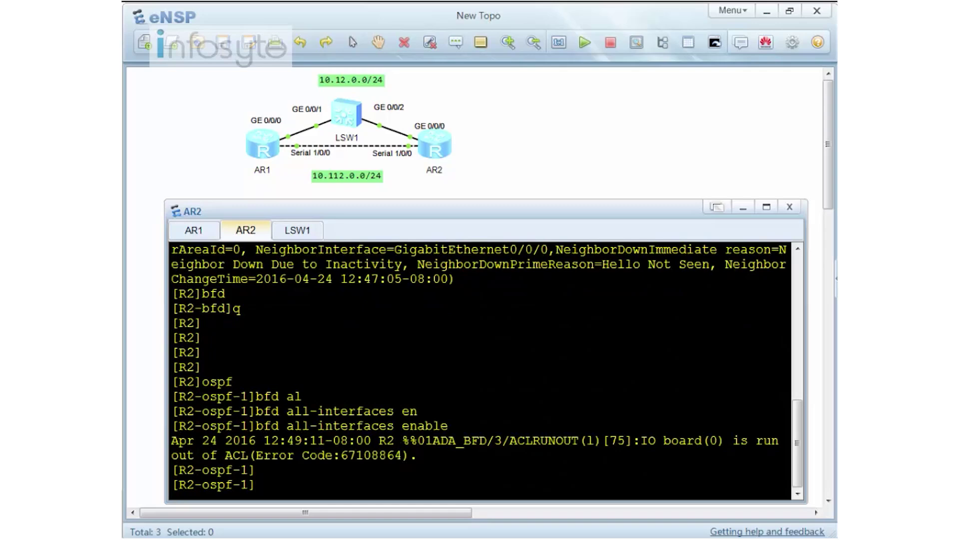
pyautogui.write('q')
pyautogui.press('Return')
pyautogui.press('Return')
pyautogui.press('Return')
pyautogui.press('Return')
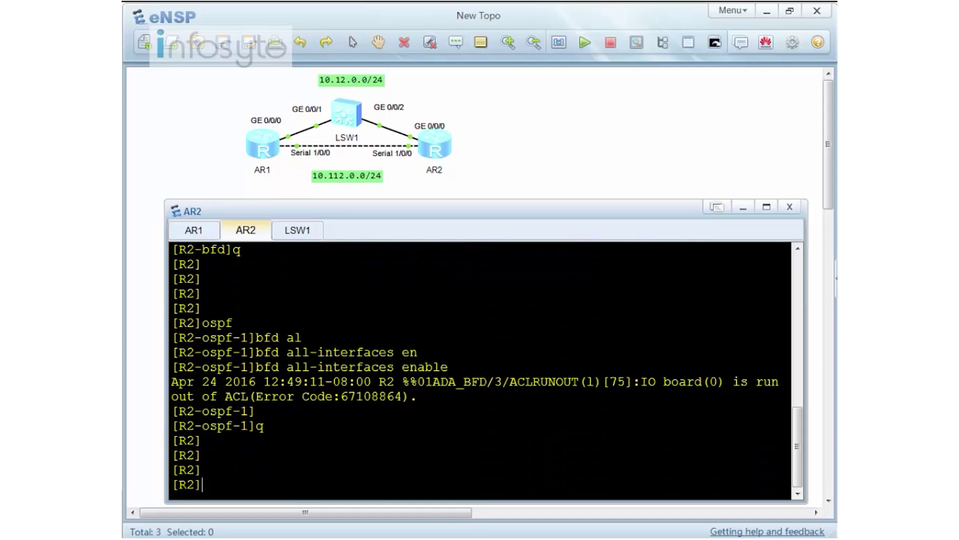
# - Capture packets on LSW1's GE 0/0/1 in Wireshark, then reopen LSW1's console
pyautogui.rightClick(349, 121)
pyautogui.moveTo(360, 235)
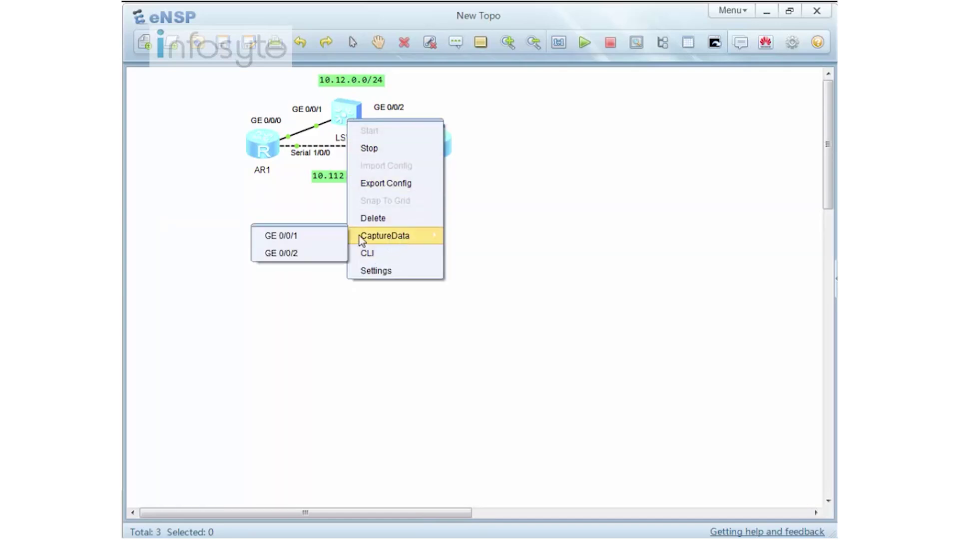
pyautogui.click(318, 237)
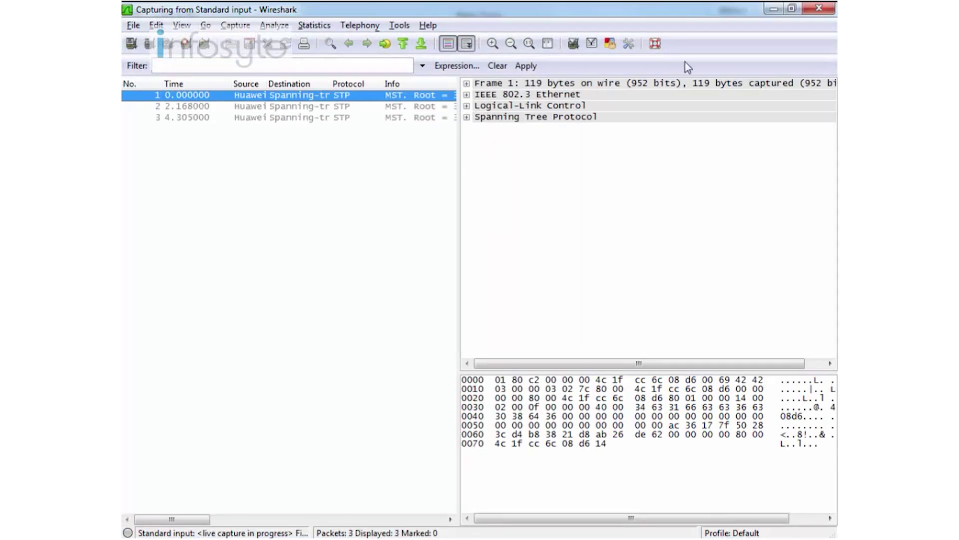
pyautogui.click(765, 9)
pyautogui.doubleClick(347, 114)
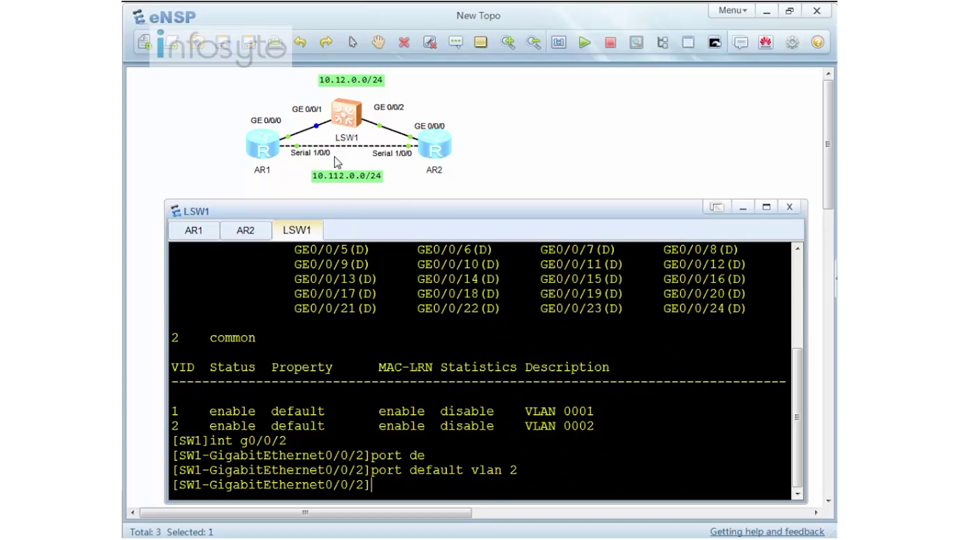
# - Display LSW1's VLAN table, then exit the OSPF view on AR1
pyautogui.write('dis vla')
pyautogui.write('n')
pyautogui.press('Return')
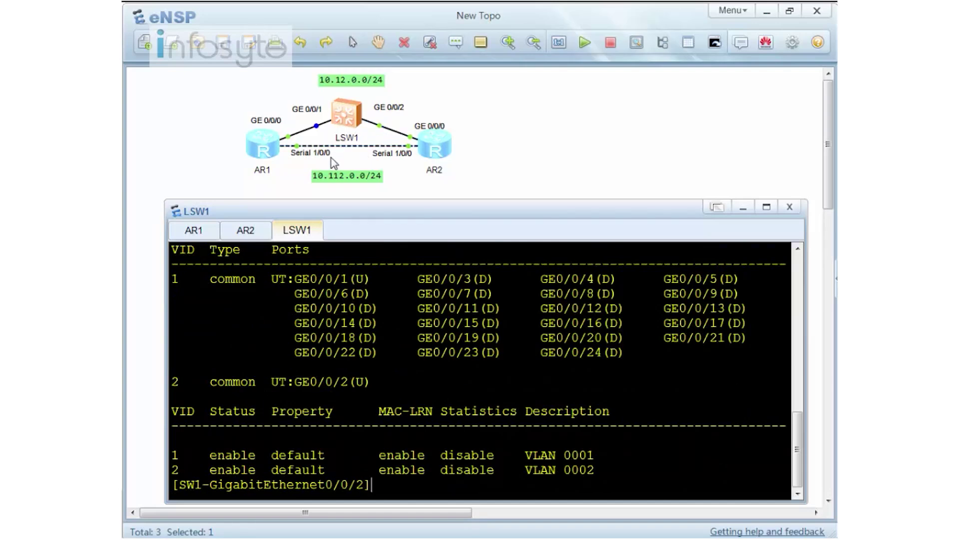
pyautogui.click(187, 235)
pyautogui.write('q')
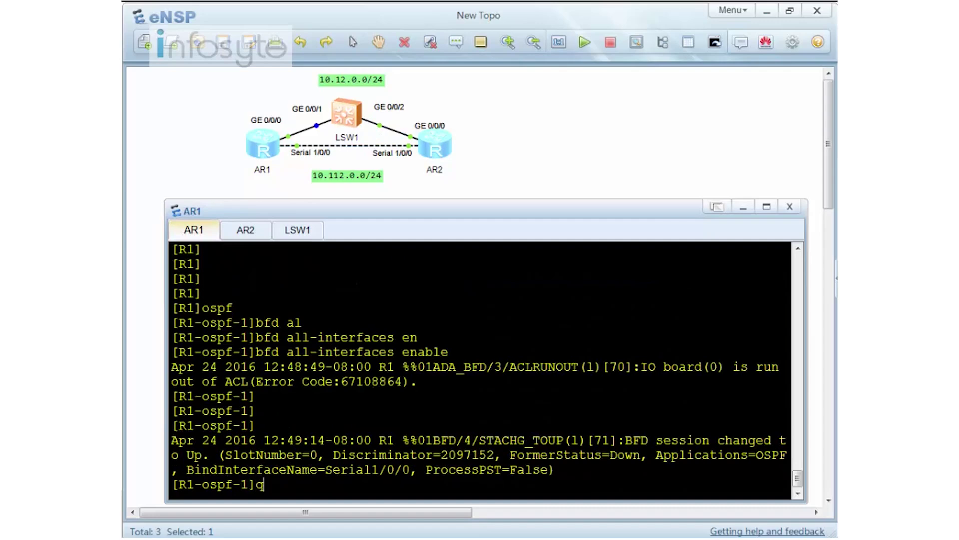
pyautogui.press('Return')
pyautogui.press('Return')
pyautogui.press('Return')
pyautogui.press('Return')
pyautogui.press('Return')
# - Run 'display bfd session all' on AR1, showing one Up session to 10.112.0.2 on Serial1/0/0
pyautogui.write('dis bfd se')
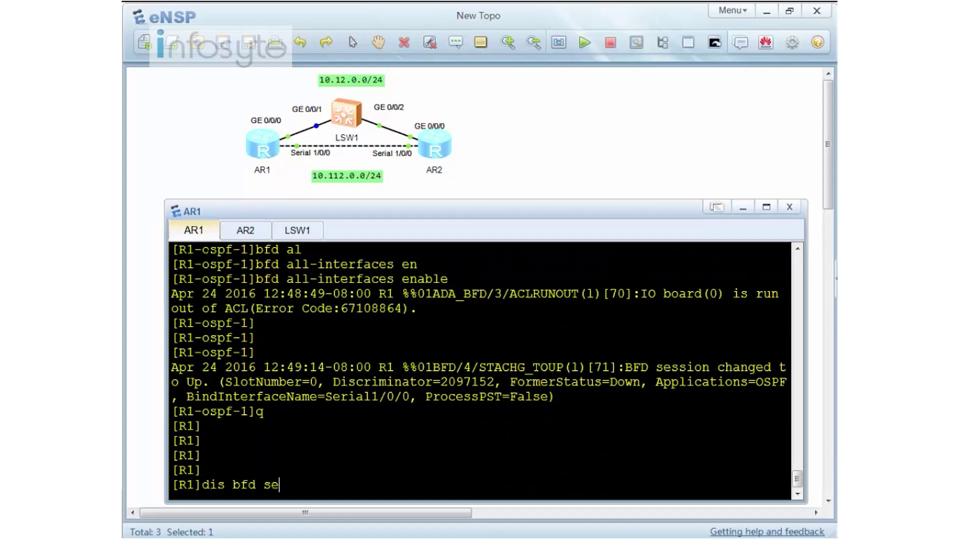
pyautogui.press('Tab')
pyautogui.write('al')
pyautogui.press('Tab')
pyautogui.press('Return')
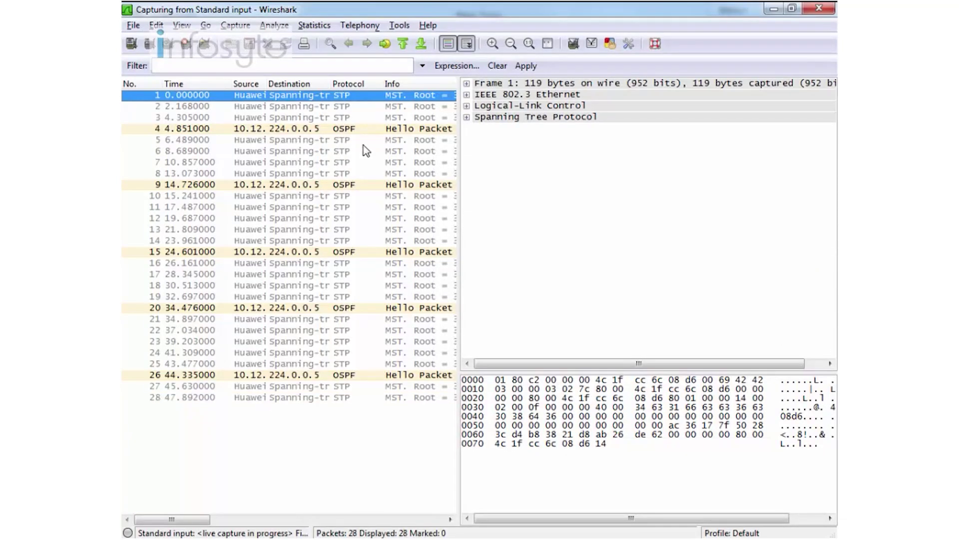
pyautogui.click(778, 10)
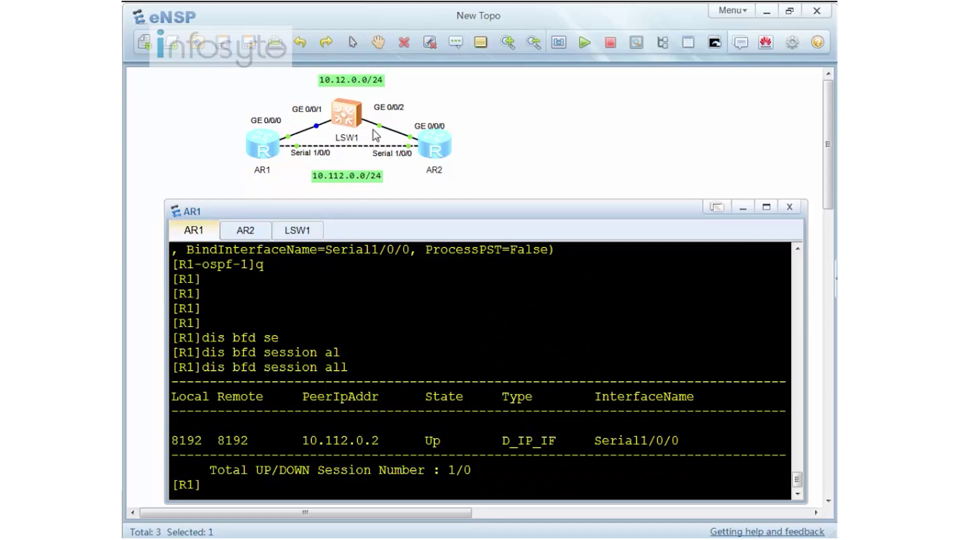
# - Run 'port default vlan 1' on LSW1's GE0/0/2, restoring the routers' GE link
pyautogui.click(297, 231)
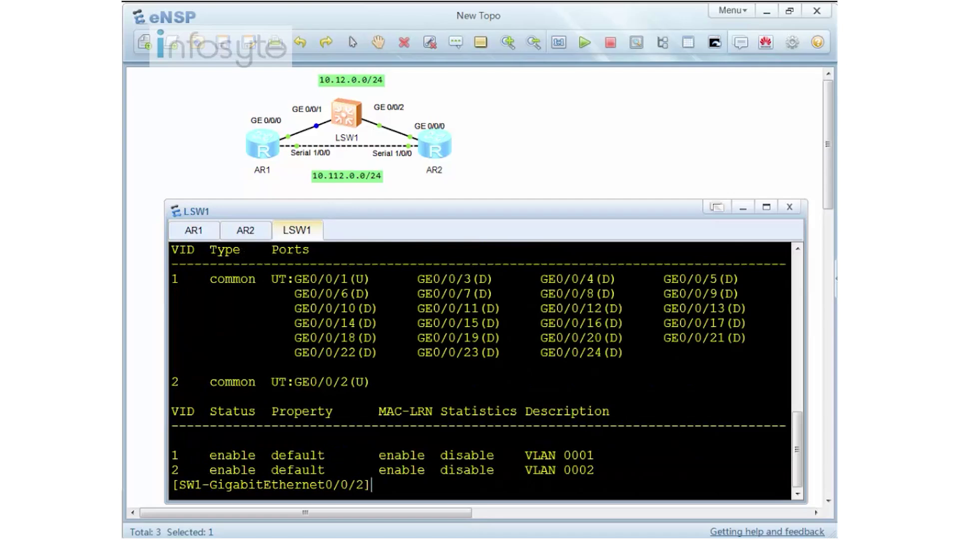
pyautogui.write('port de')
pyautogui.press('Tab')
pyautogui.write('vla')
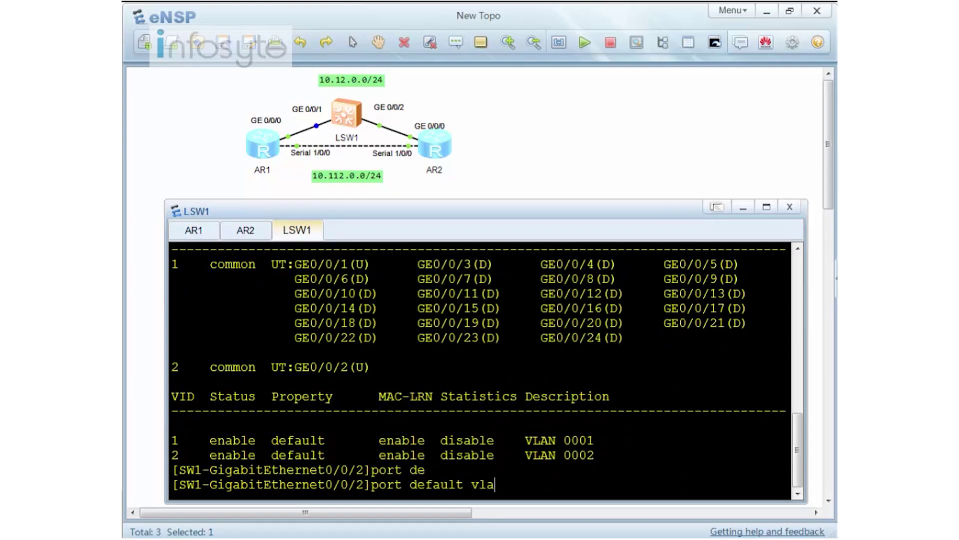
pyautogui.write('n 1')
pyautogui.press('Return')
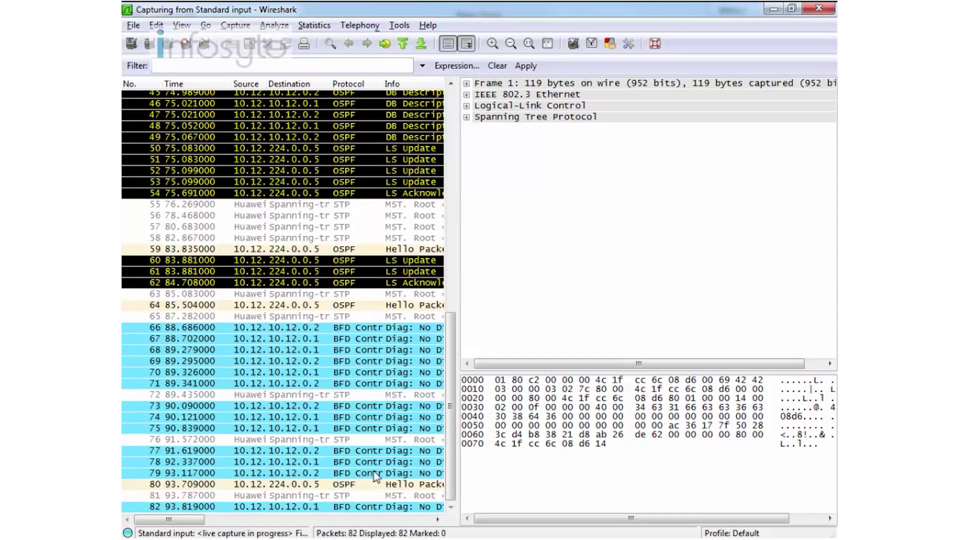
# - Open BFD packet 66 and check its UDP destination port 3784
pyautogui.click(256, 303)
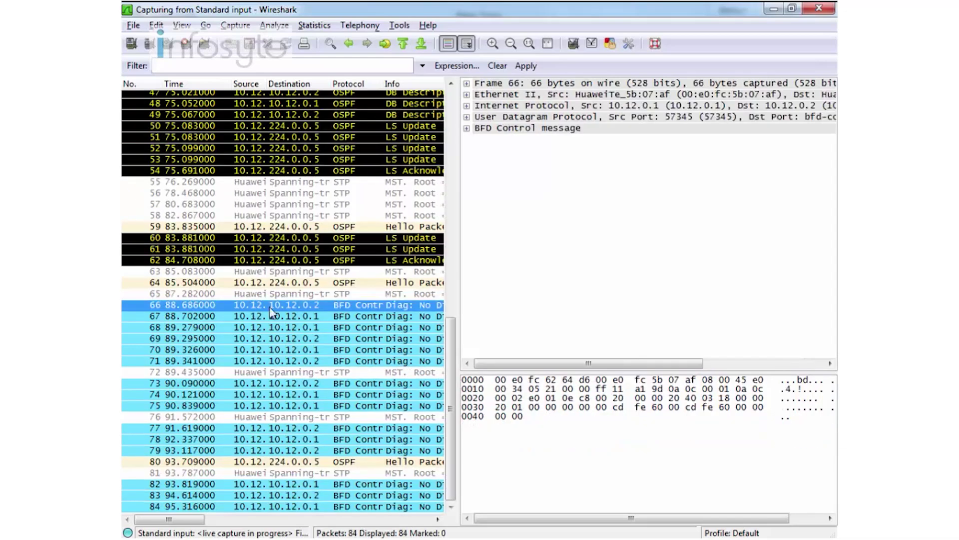
pyautogui.click(467, 116)
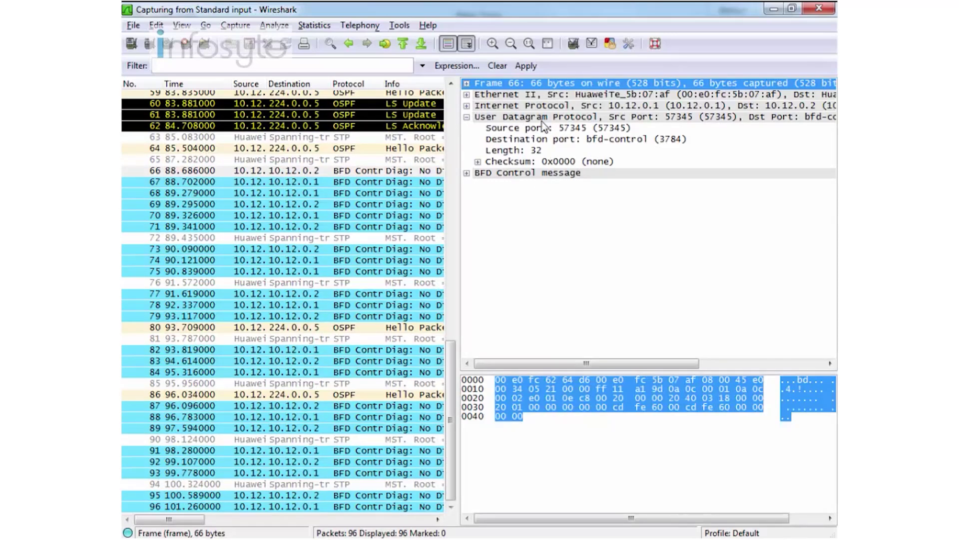
pyautogui.click(653, 140)
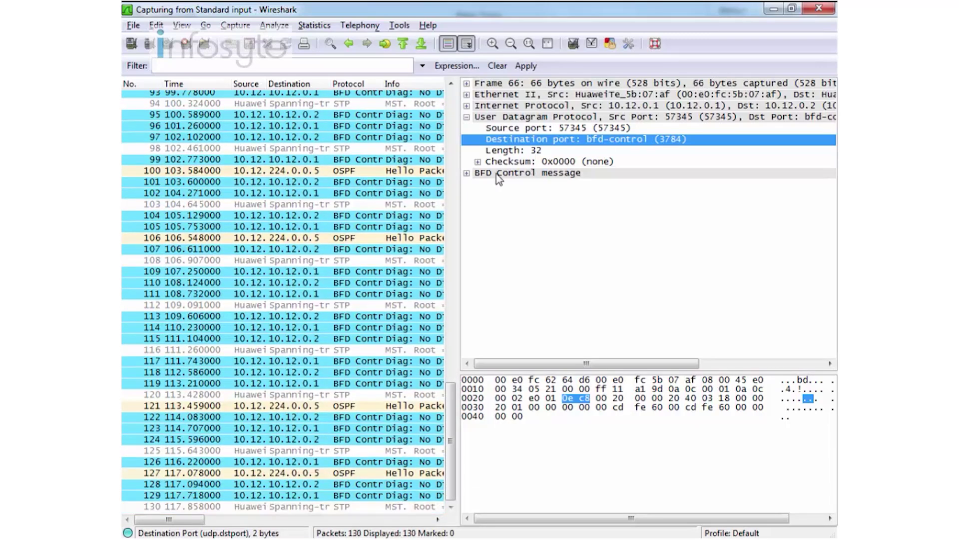
# - Inspect the BFD Control message's Desired Min TX, Required Min RX and Detect Time Multiplier fields
pyautogui.click(467, 173)
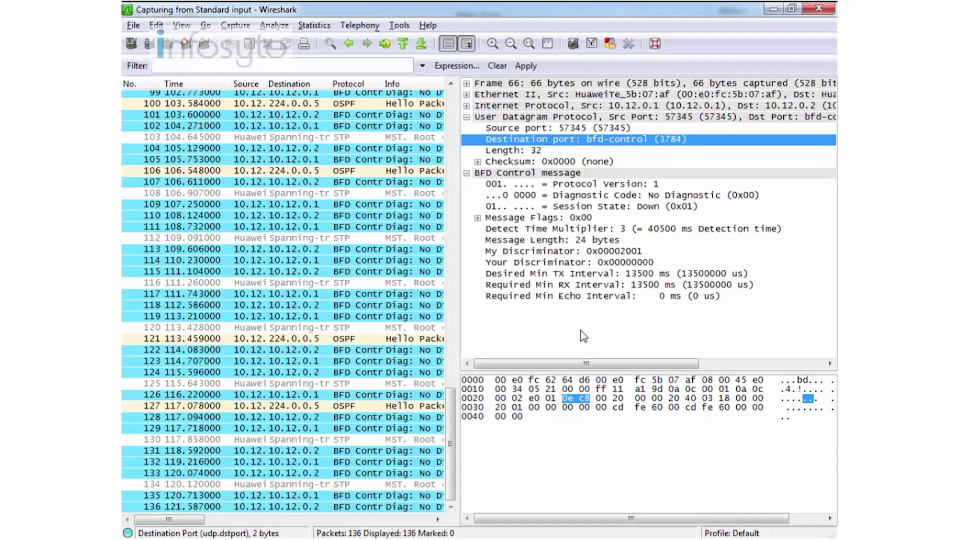
pyautogui.click(567, 275)
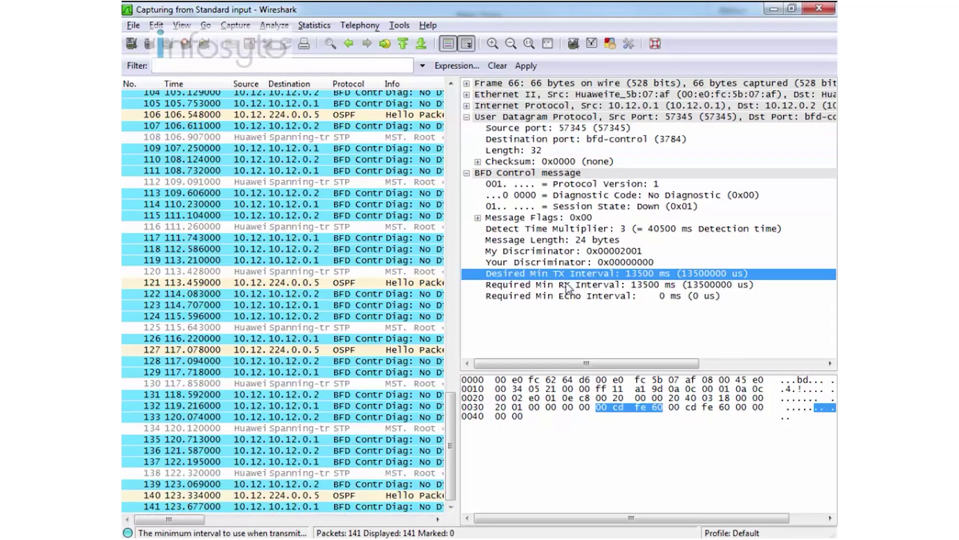
pyautogui.click(567, 285)
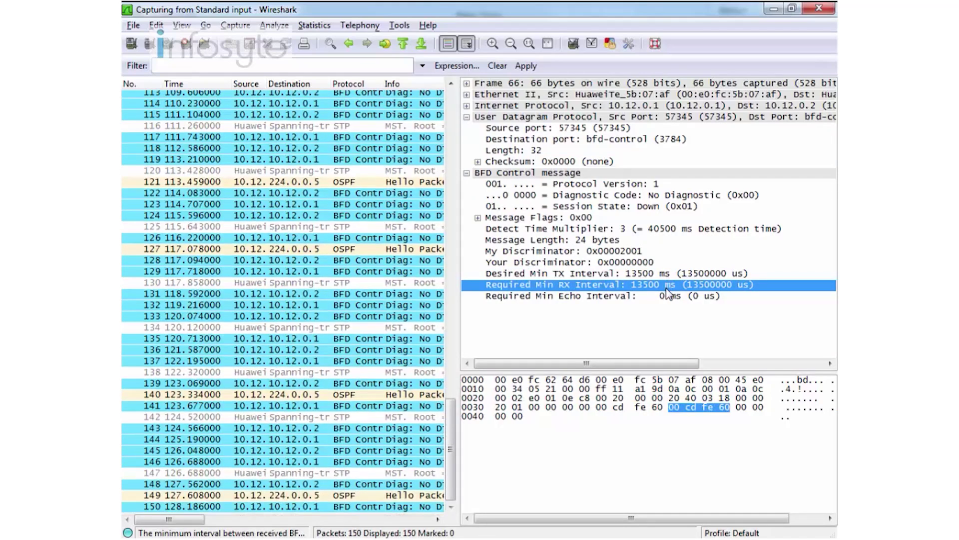
pyautogui.click(618, 232)
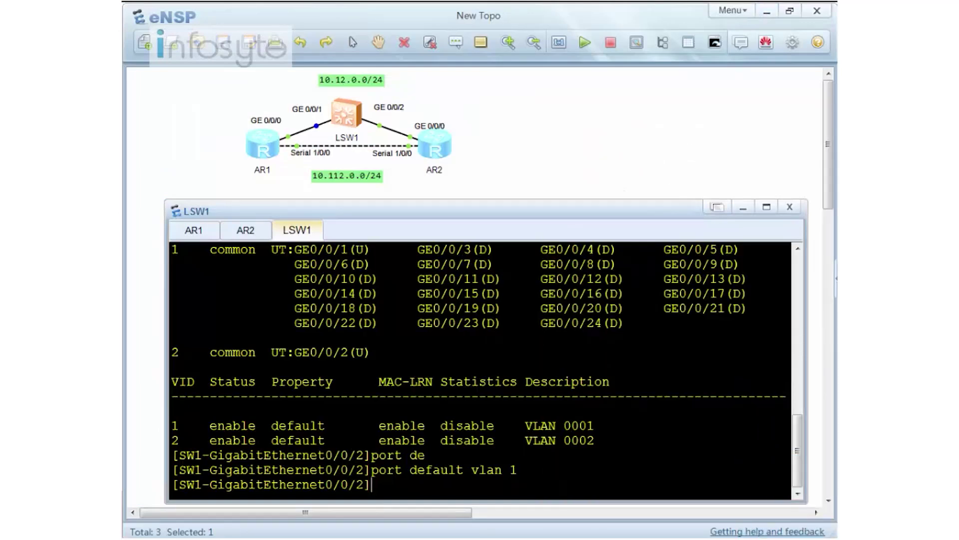
# - List all BFD sessions on AR1 with 'display bfd session all'
pyautogui.click(194, 230)
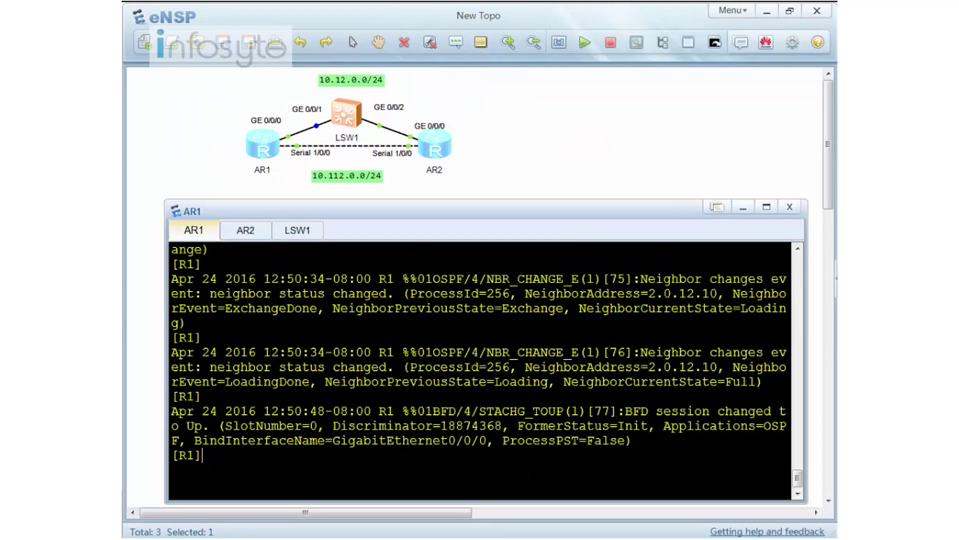
pyautogui.write('dis bfd ses')
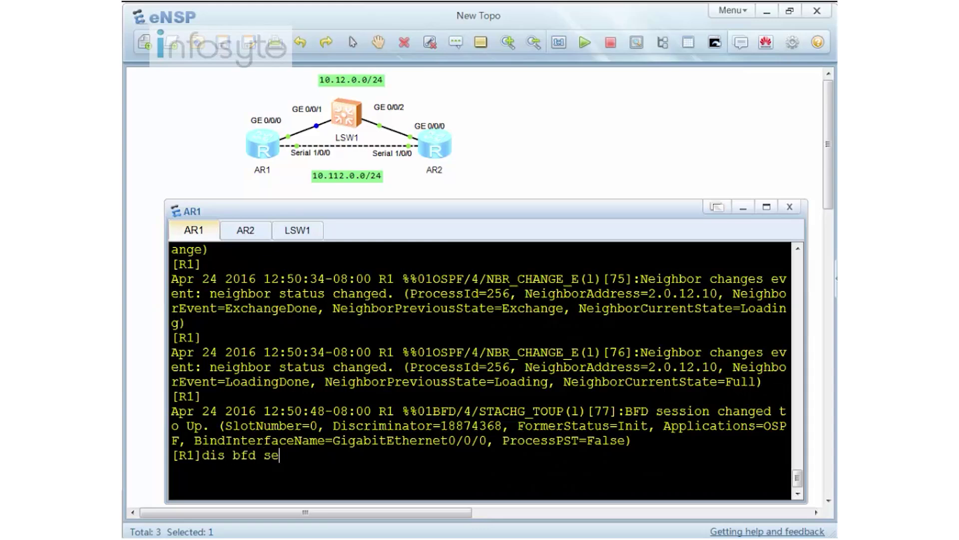
pyautogui.press('Tab')
pyautogui.write('all')
pyautogui.press('Return')
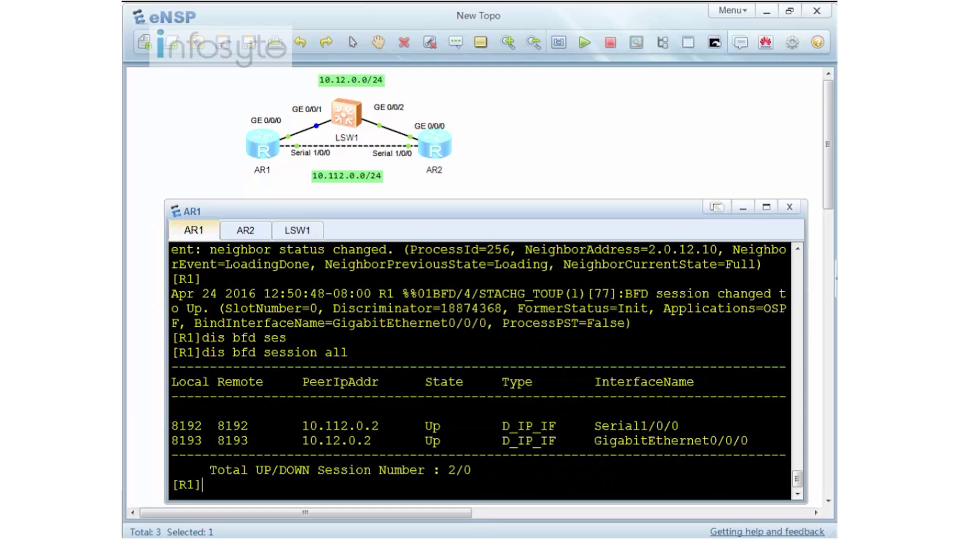
# - Highlight the Up sessions' peers 10.112.0.2 and 10.12.0.2, then enter 'ping -c 1000 2.2.2.2'
pyautogui.moveTo(387, 440); pyautogui.dragTo(303, 442)
pyautogui.moveTo(403, 426); pyautogui.dragTo(295, 426)
pyautogui.moveTo(456, 425); pyautogui.dragTo(409, 440)
pyautogui.moveTo(263, 426); pyautogui.dragTo(170, 425)
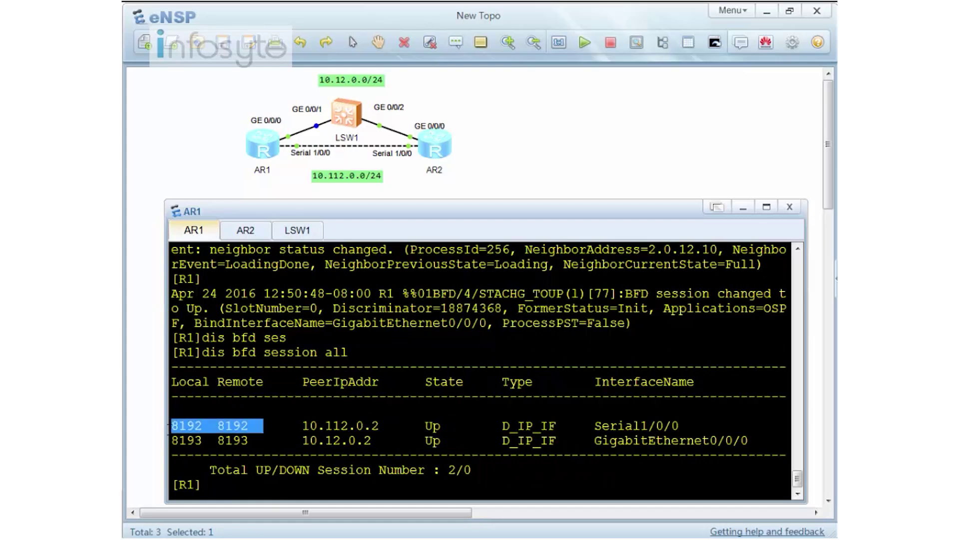
pyautogui.moveTo(264, 441); pyautogui.dragTo(170, 442)
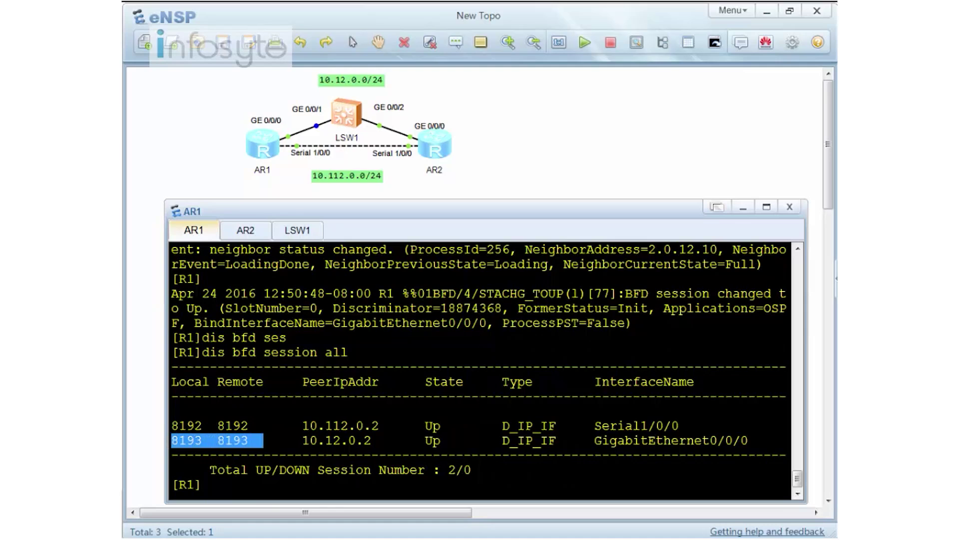
pyautogui.click(202, 484)
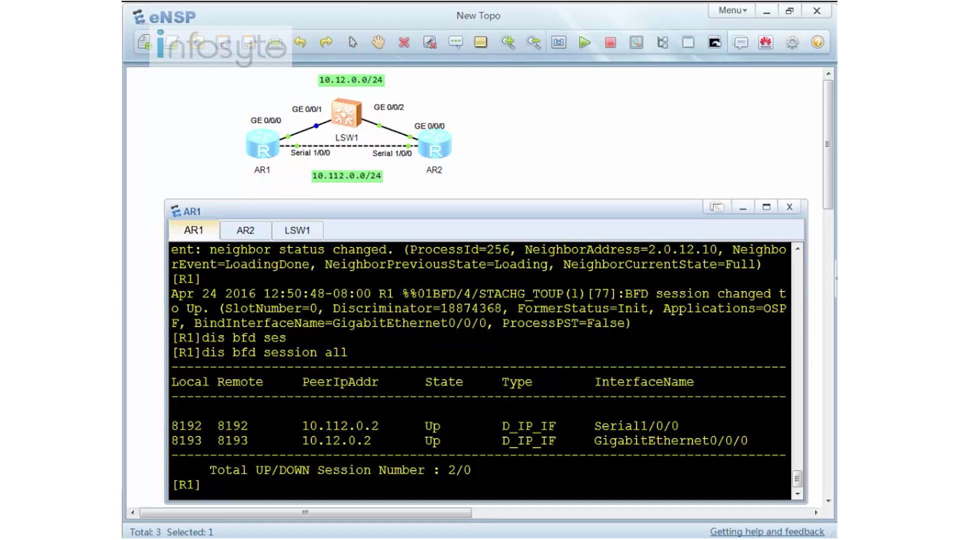
pyautogui.write('ping -c 1000 2.2.2.2')
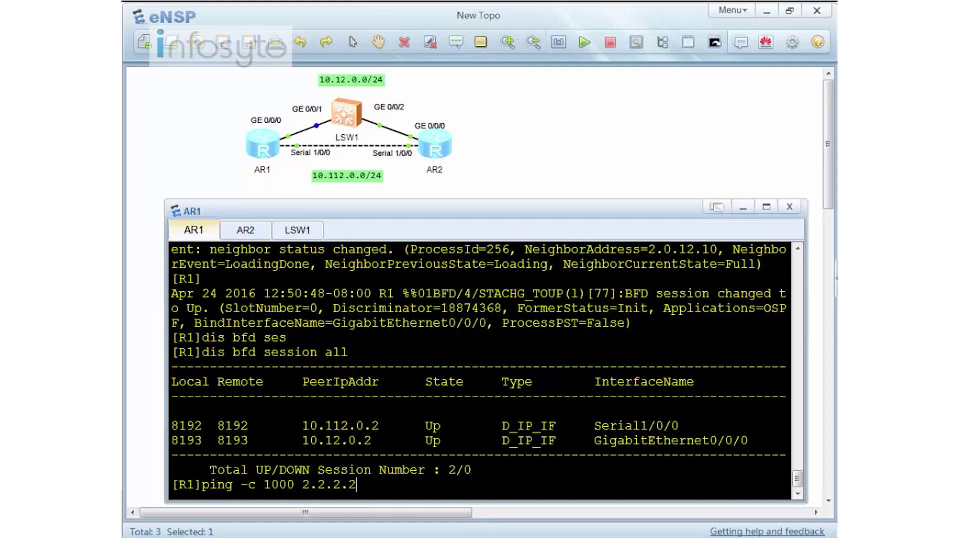
# - Start the ping, then move LSW1's GigabitEthernet0/0/2 into VLAN 2 and watch AR1's ping
pyautogui.press('Return')
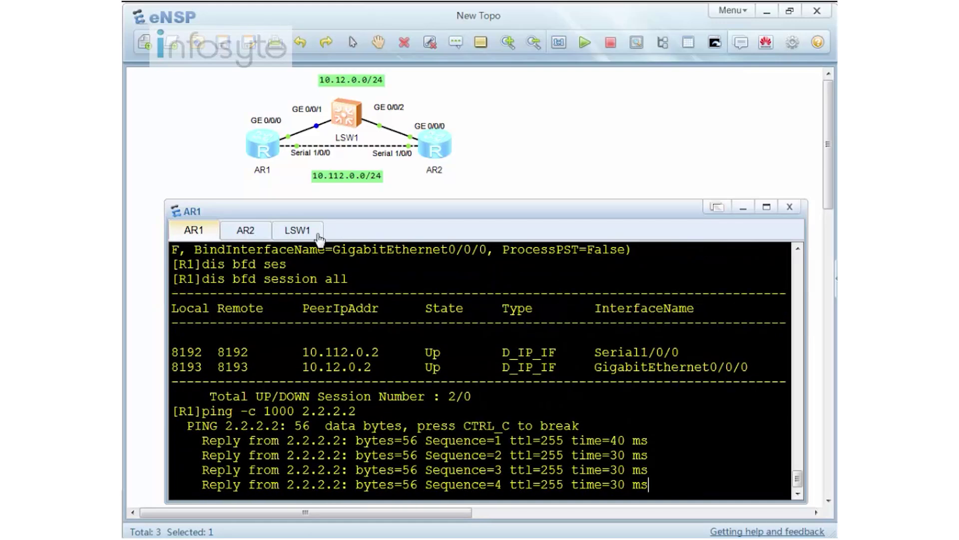
pyautogui.click(299, 231)
pyautogui.press('Up')
pyautogui.press('BackSpace')
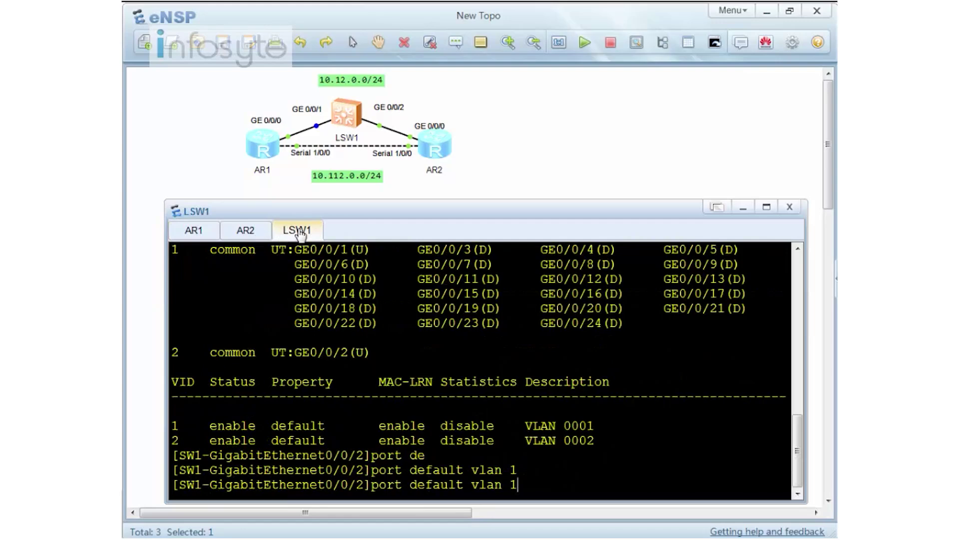
pyautogui.write('2')
pyautogui.press('Return')
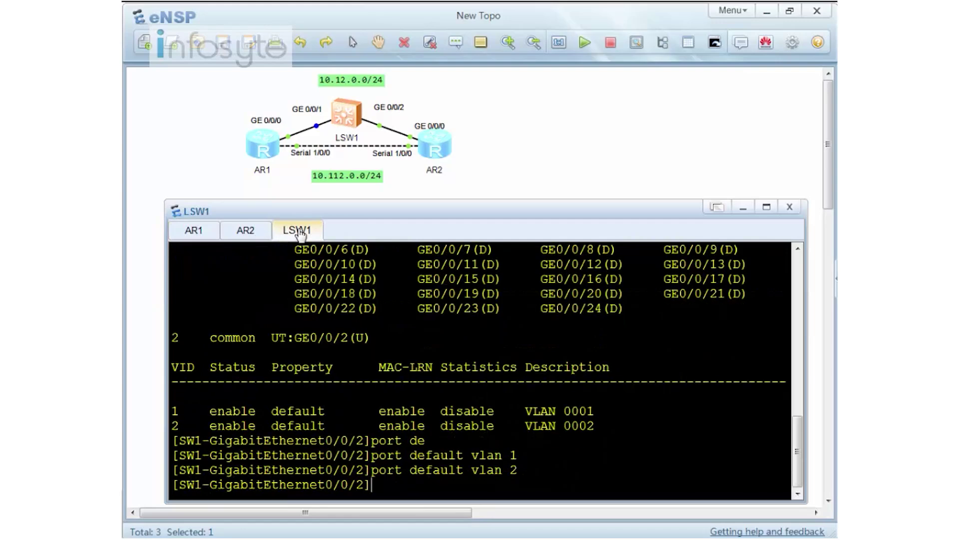
pyautogui.click(189, 234)
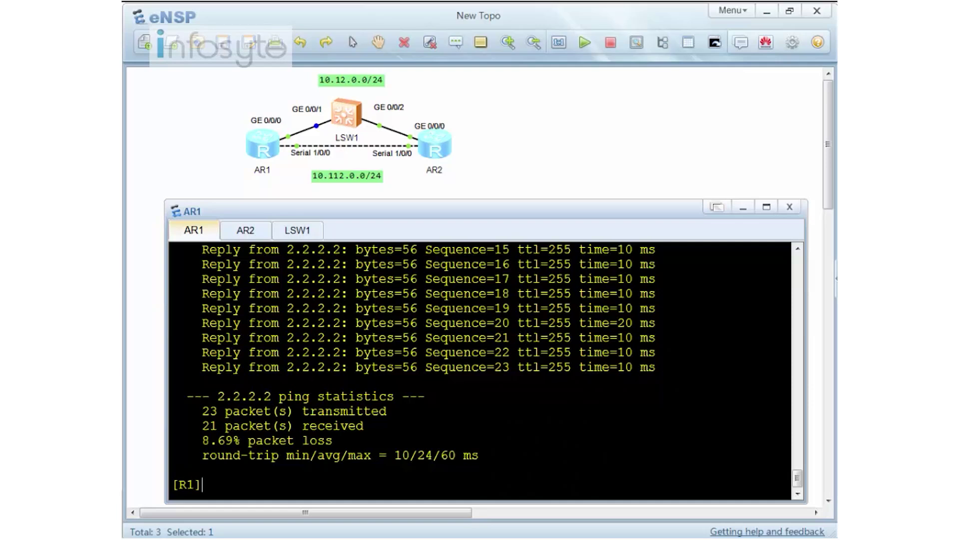
# - Run 'display bfd session all verbose' on AR1 and check the 1000 ms Min Rx Interval
pyautogui.write('dis bfd ses')
pyautogui.press('Tab')
pyautogui.write('all ')
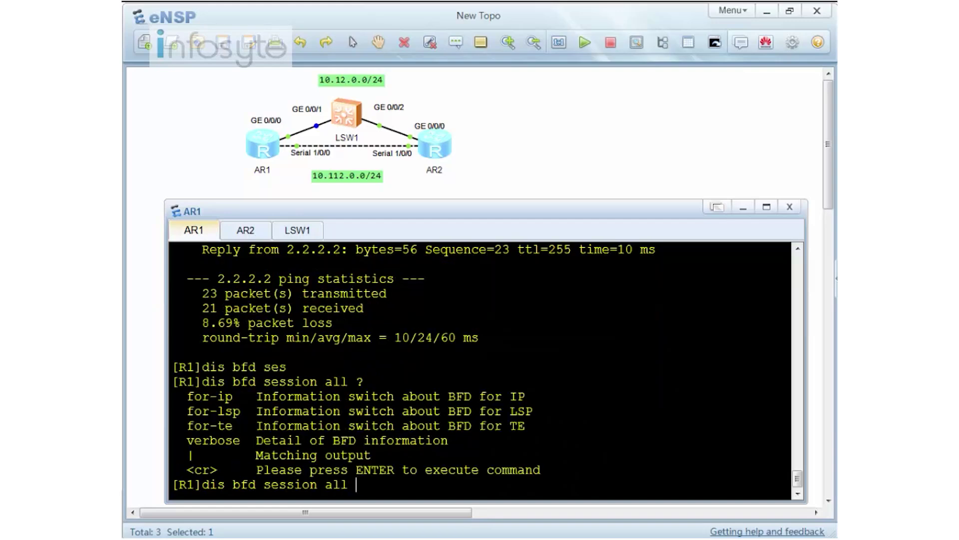
pyautogui.write('?verbose')
pyautogui.press('Return')
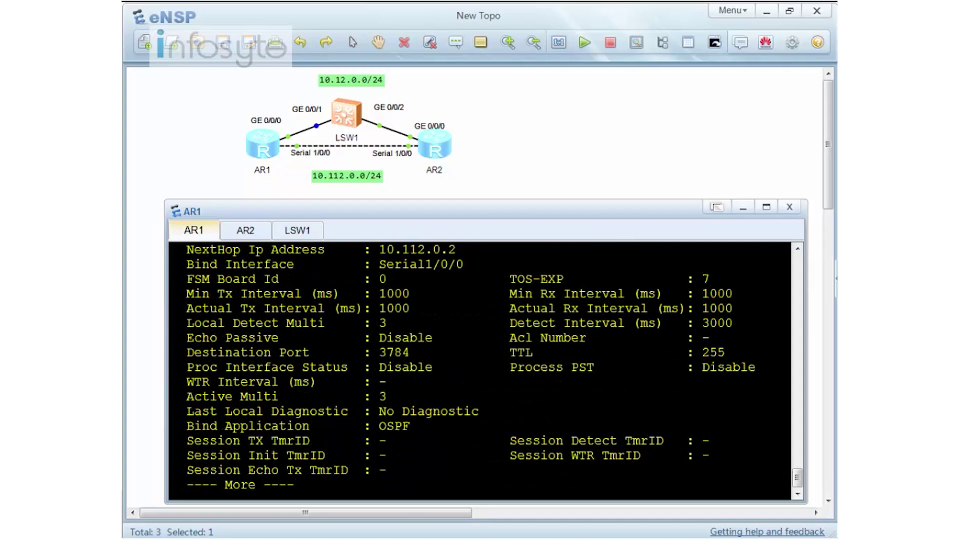
pyautogui.scroll(5, 480, 370)
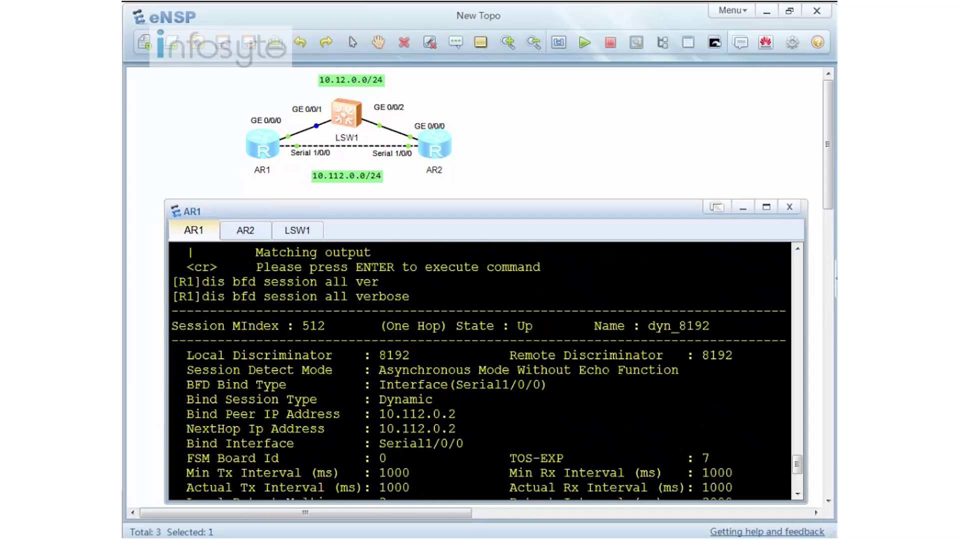
pyautogui.scroll(-1, 479, 369)
pyautogui.moveTo(741, 385); pyautogui.dragTo(689, 400)
pyautogui.scroll(-2, 480, 370)
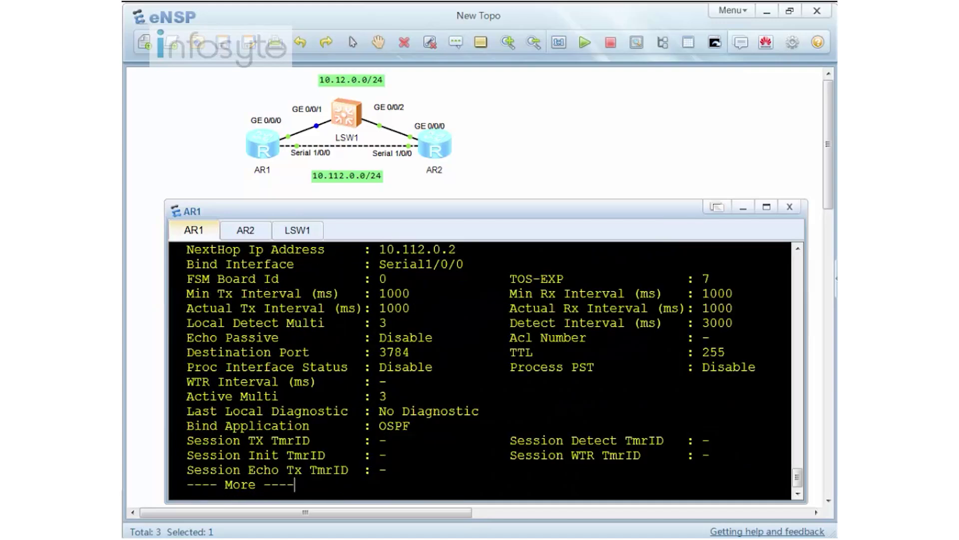
pyautogui.scroll(1, 480, 370)
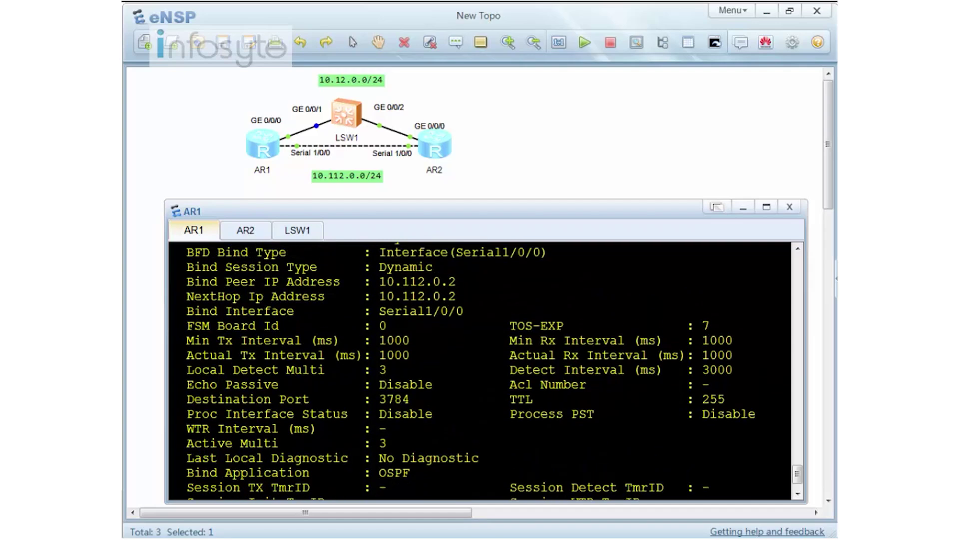